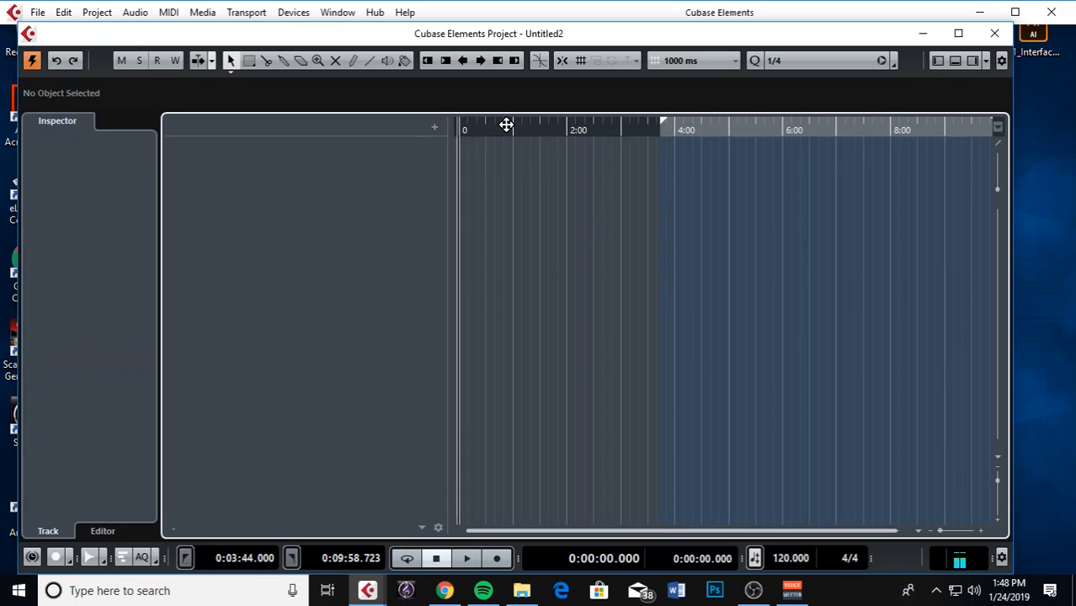
Switch the ruler to Bars+Beats and zoom in to roughly the first four bars
{"action": "right_click", "coordinate": [553, 133]}
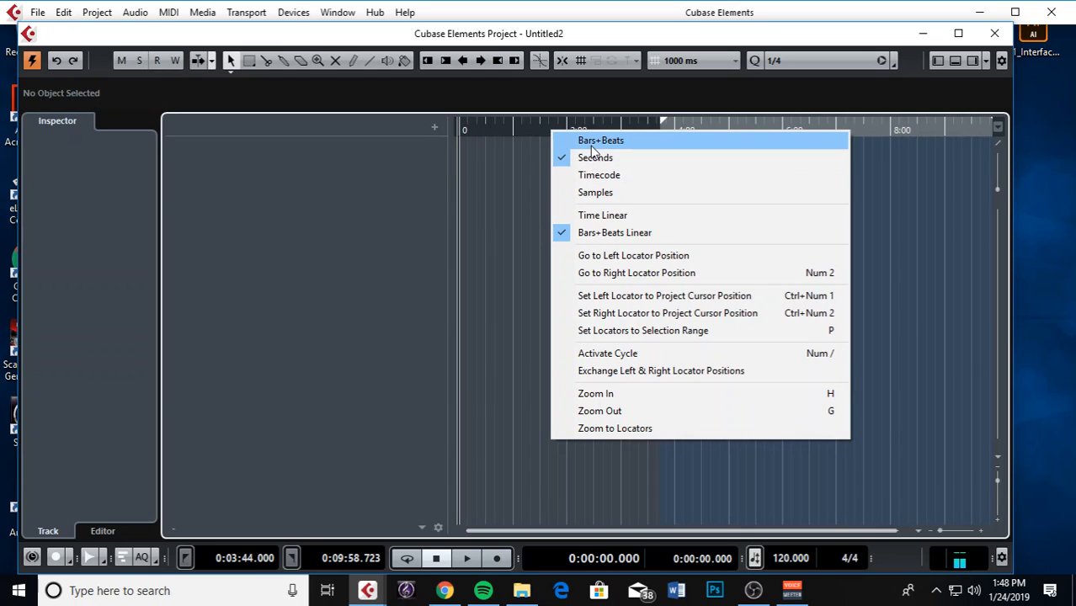
{"action": "left_click", "coordinate": [594, 141]}
{"action": "right_click", "coordinate": [556, 130]}
{"action": "left_click", "coordinate": [559, 140]}
{"action": "left_click_drag", "start_coordinate": [502, 131], "coordinate": [530, 129]}
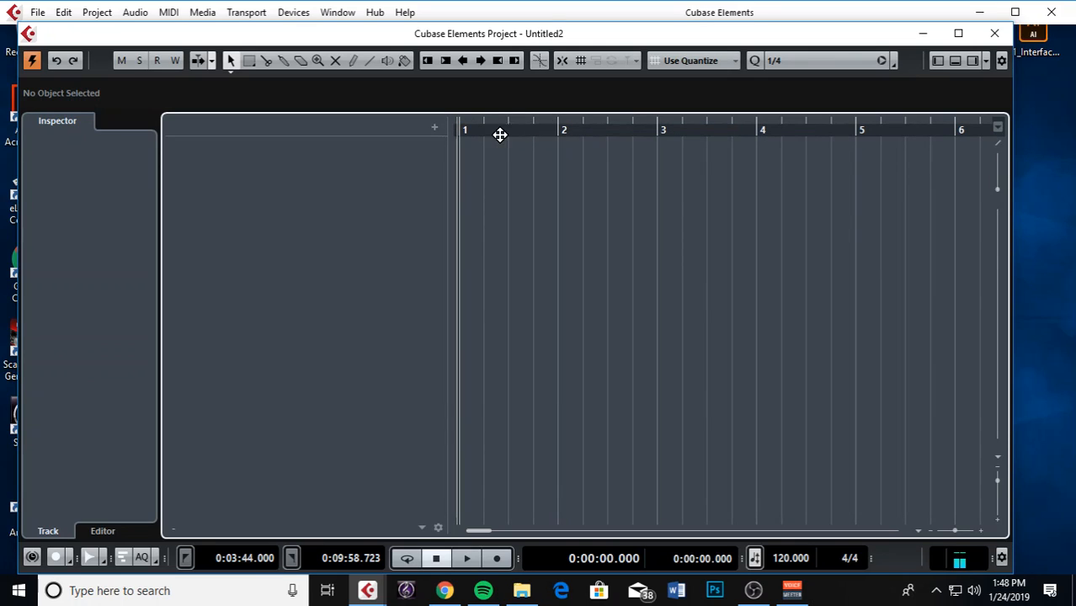
{"action": "left_click_drag", "start_coordinate": [481, 126], "coordinate": [510, 135]}
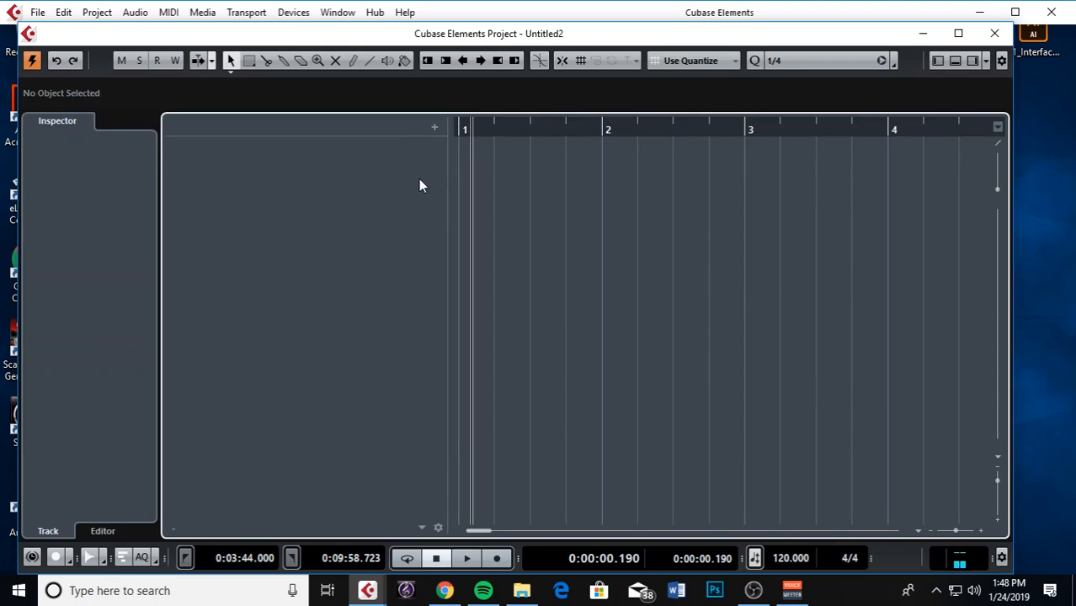
Add one instrument track using Groove Agent SE from the Drum folder
{"action": "left_click", "coordinate": [433, 127]}
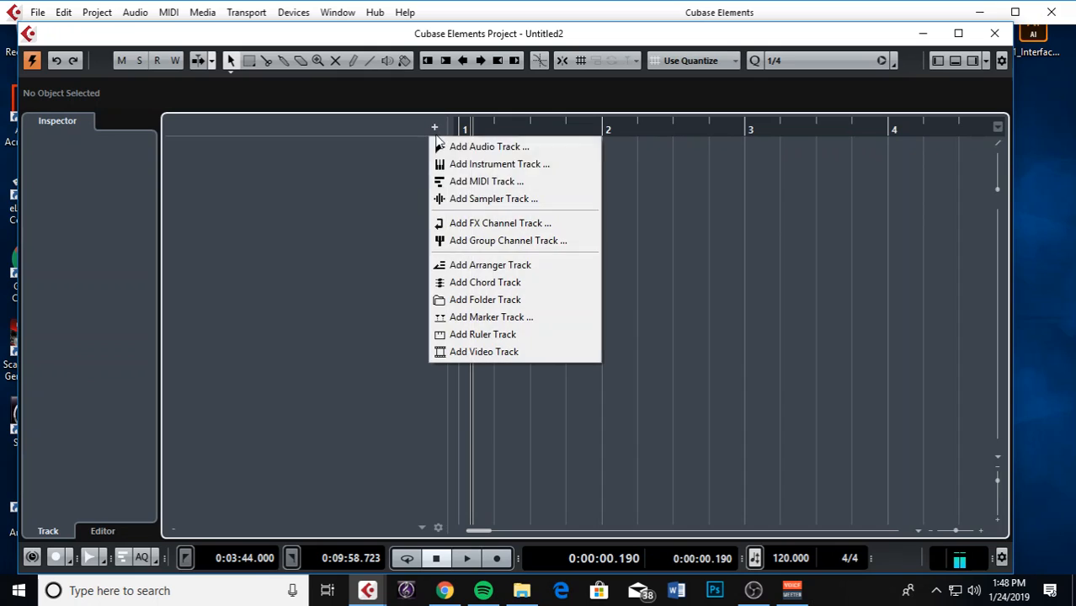
{"action": "left_click", "coordinate": [467, 164]}
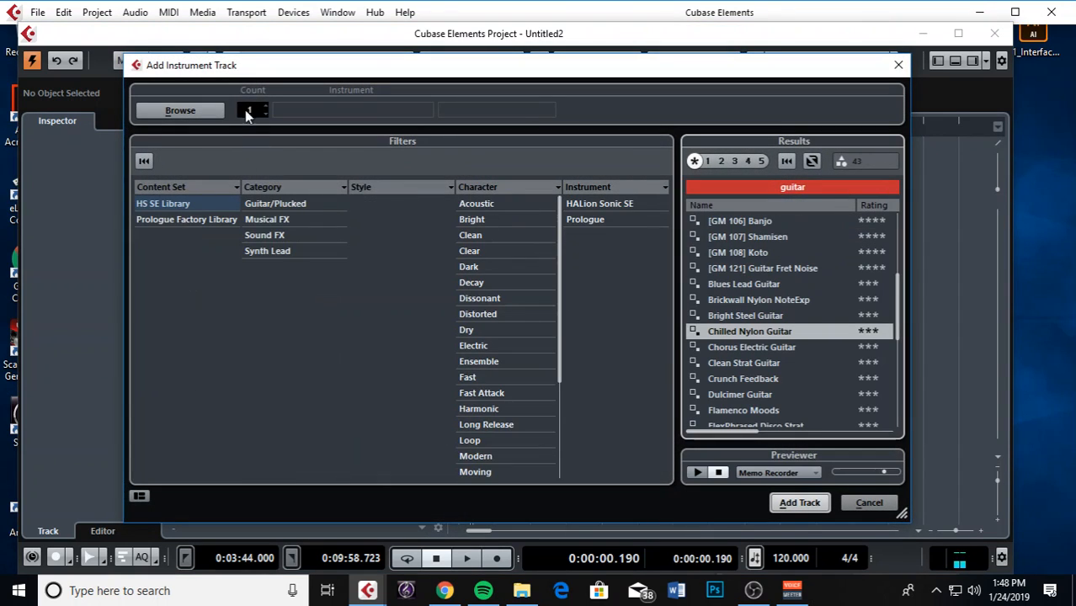
{"action": "left_click", "coordinate": [204, 115]}
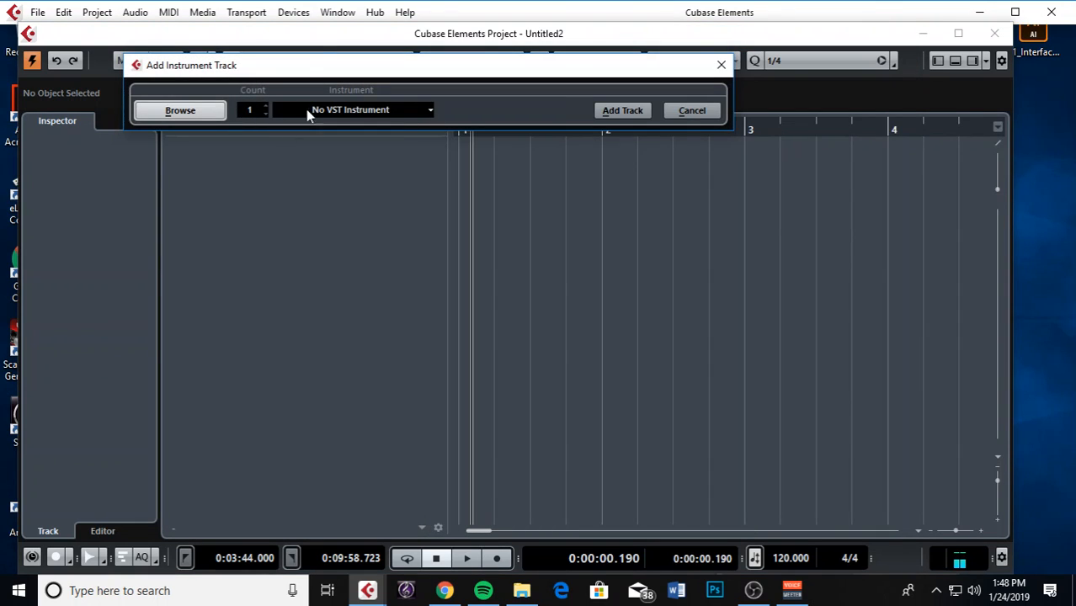
{"action": "left_click_drag", "start_coordinate": [324, 64], "coordinate": [353, 107]}
{"action": "left_click", "coordinate": [352, 155]}
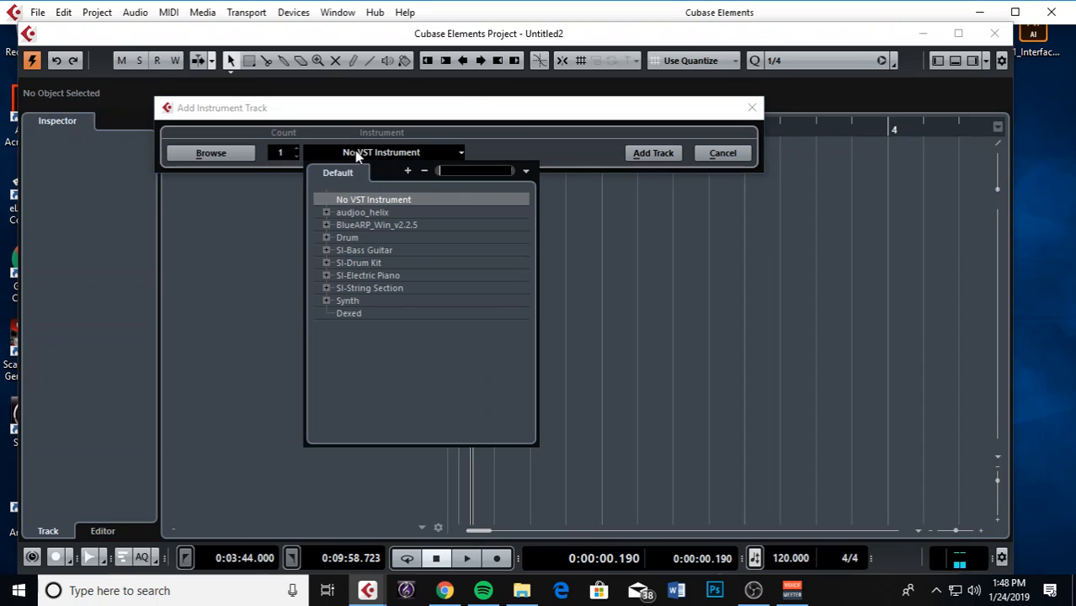
{"action": "left_click", "coordinate": [327, 237]}
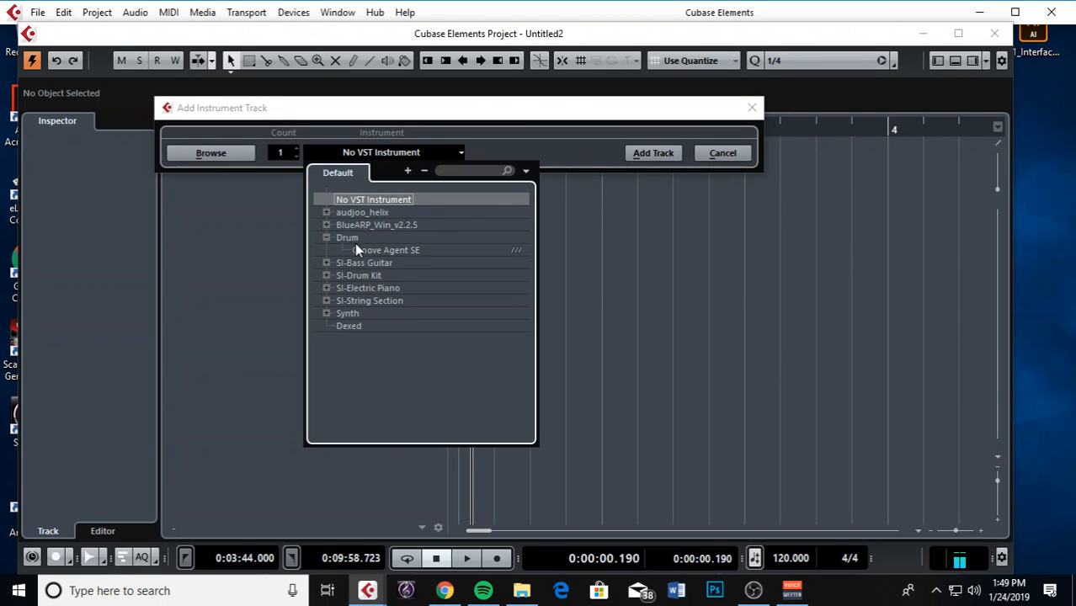
{"action": "left_click", "coordinate": [327, 313]}
{"action": "left_click", "coordinate": [364, 250]}
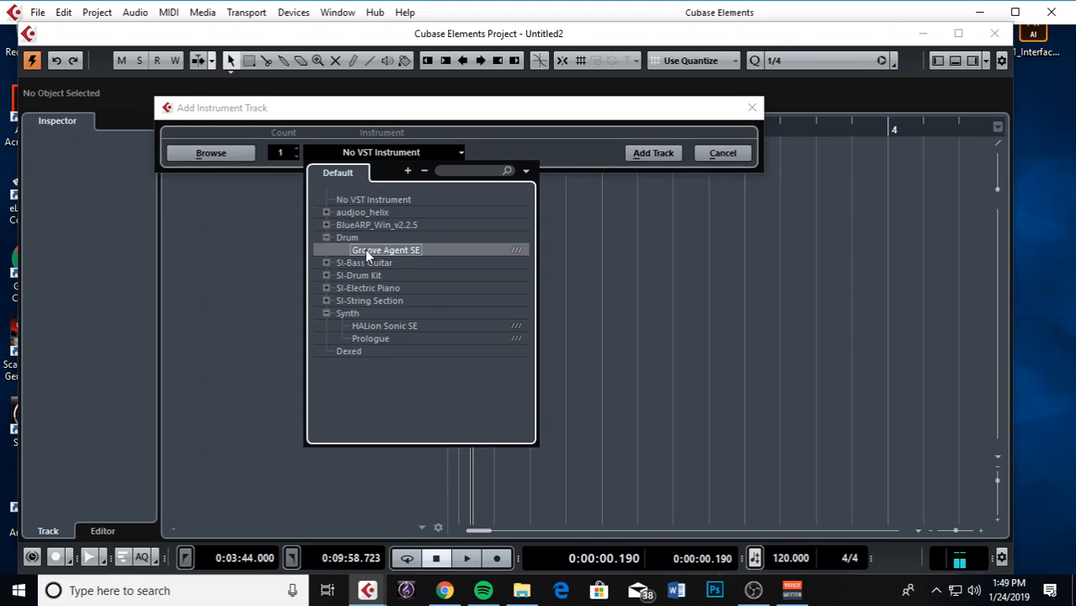
{"action": "left_click", "coordinate": [648, 156]}
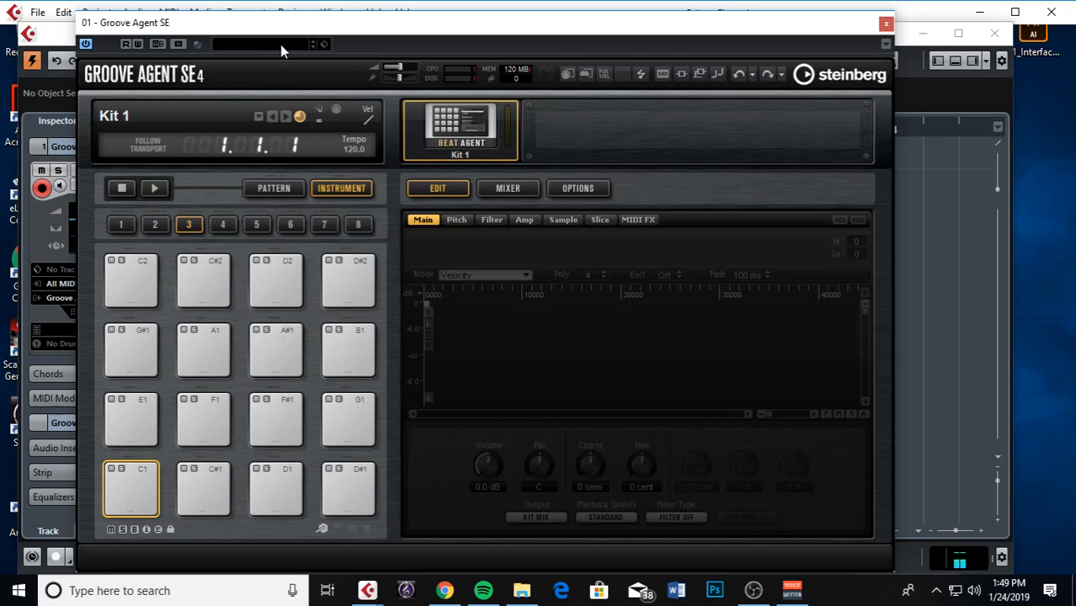
Browse Groove Agent SE kit presets, trying the Downtempo style filter and techno search
{"action": "left_click", "coordinate": [282, 46]}
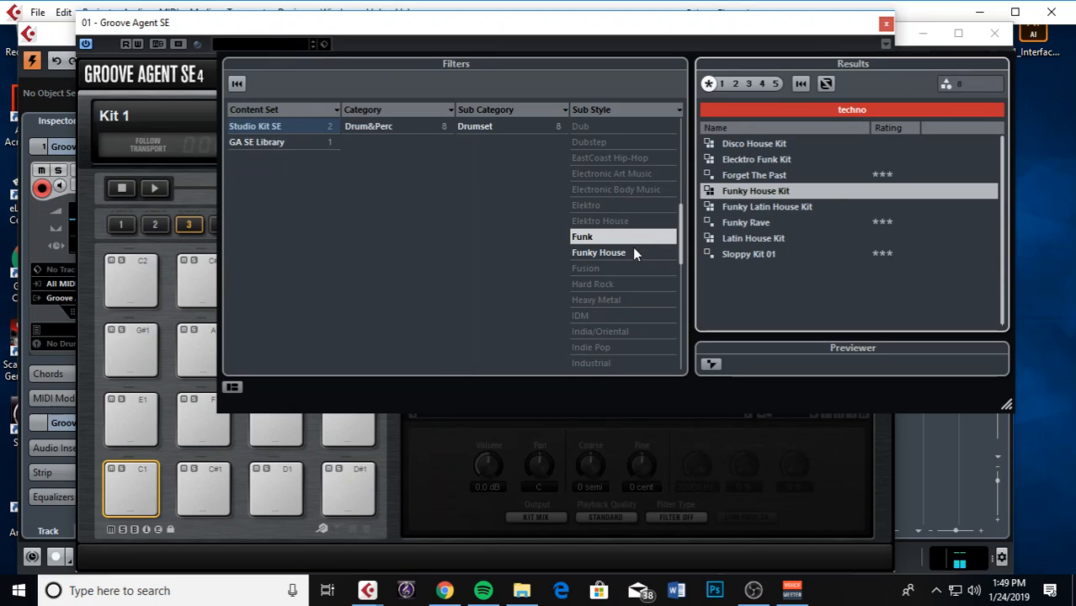
{"action": "scroll", "coordinate": [609, 208], "scroll_direction": "up", "scroll_amount": 2}
{"action": "left_click", "coordinate": [617, 193]}
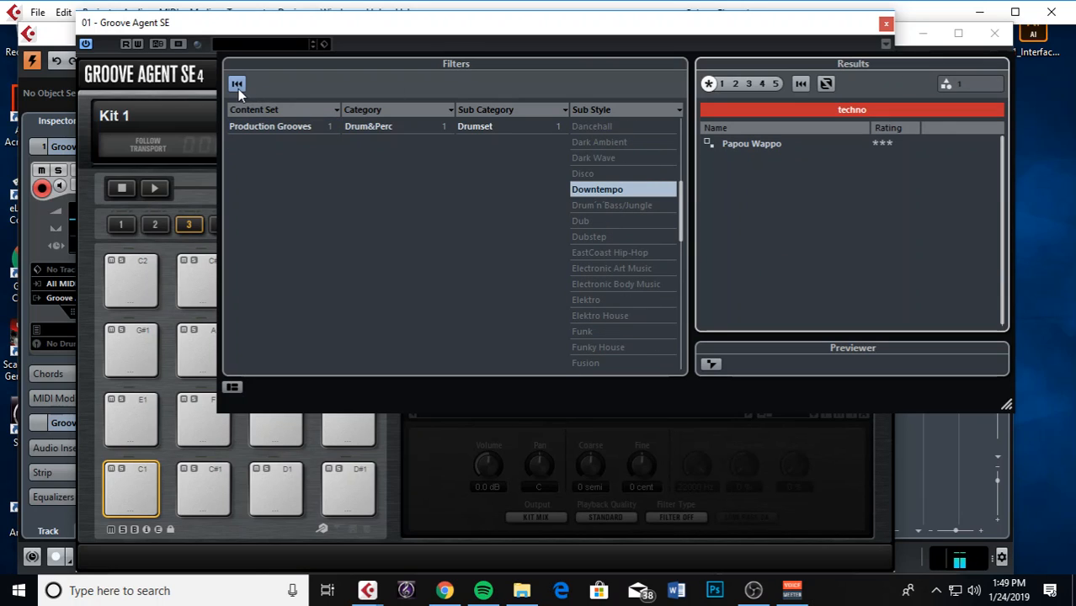
{"action": "left_click", "coordinate": [830, 110]}
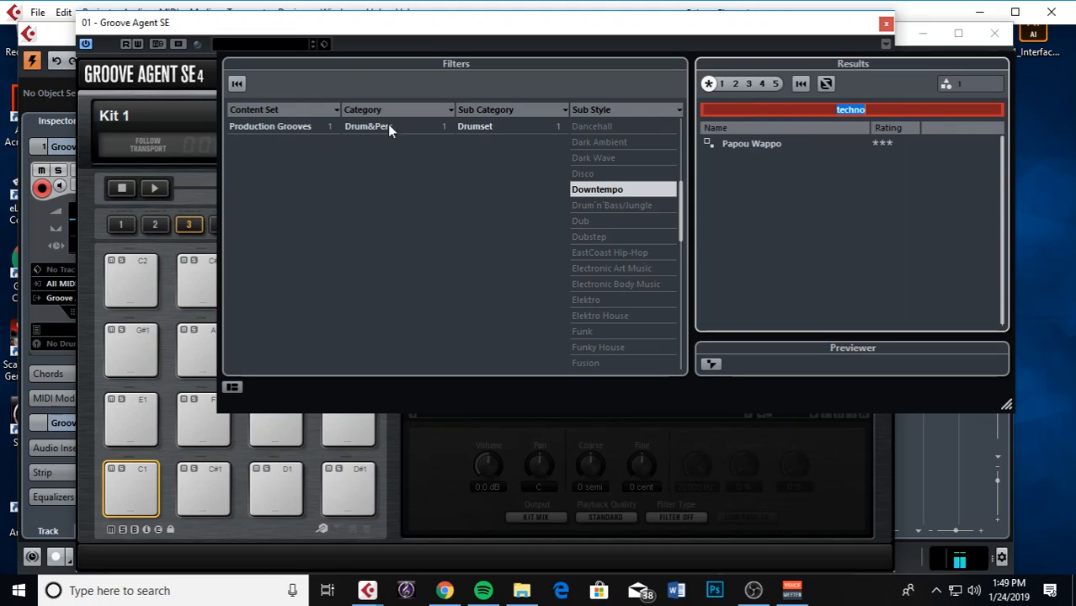
Clear filters, load the Classic Rock kit 'Connection Established', close the plugin, and rewind to zero
{"action": "left_click", "coordinate": [238, 83]}
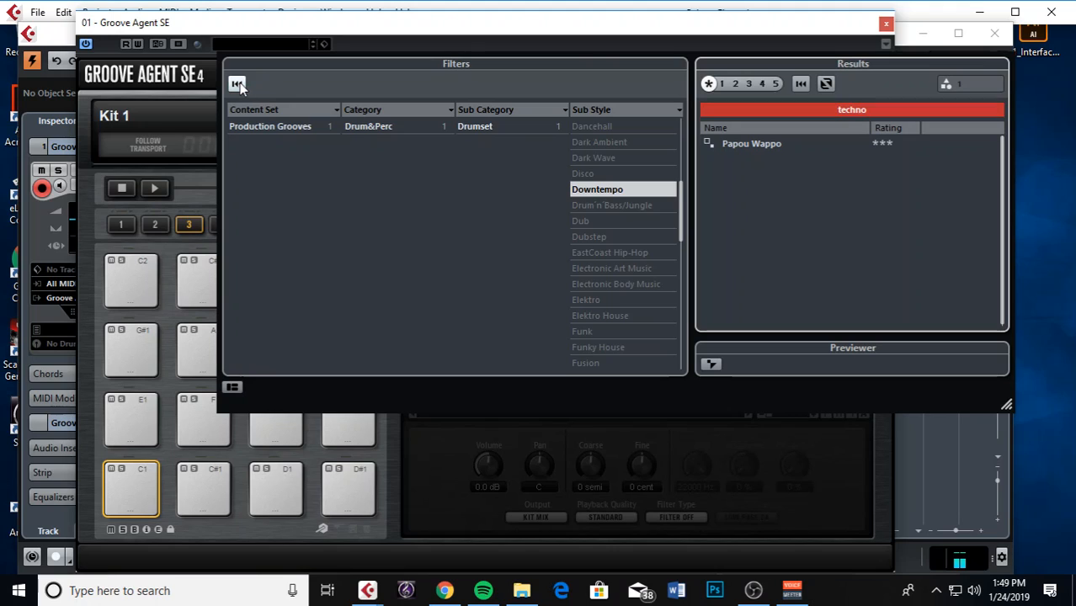
{"action": "scroll", "coordinate": [601, 211], "scroll_direction": "up", "scroll_amount": 5}
{"action": "left_click", "coordinate": [608, 222]}
{"action": "double_click", "coordinate": [768, 148]}
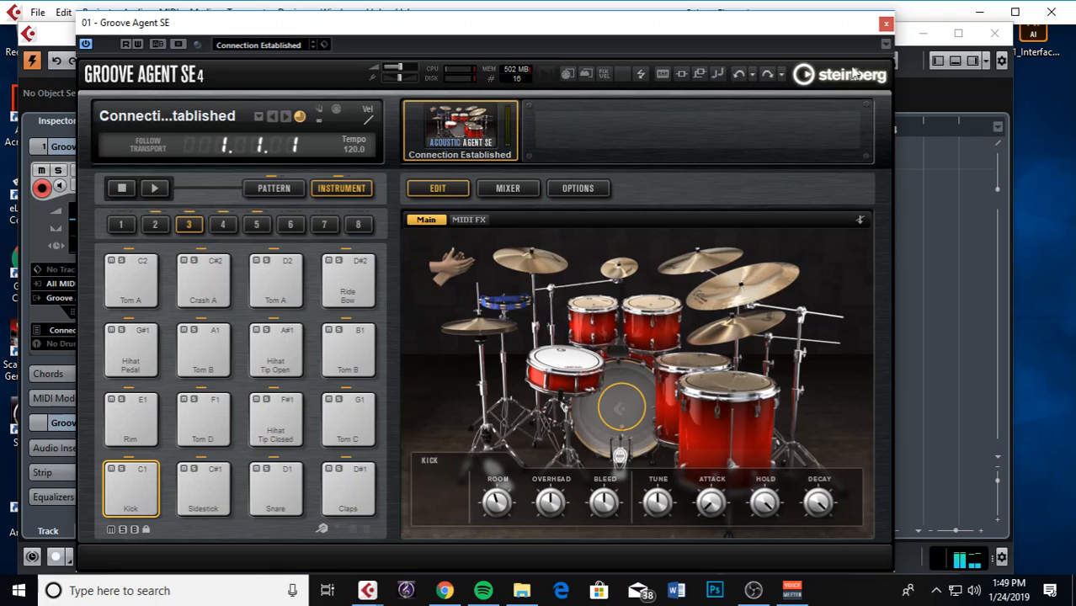
{"action": "left_click", "coordinate": [886, 22]}
{"action": "left_click_drag", "start_coordinate": [468, 133], "coordinate": [433, 127]}
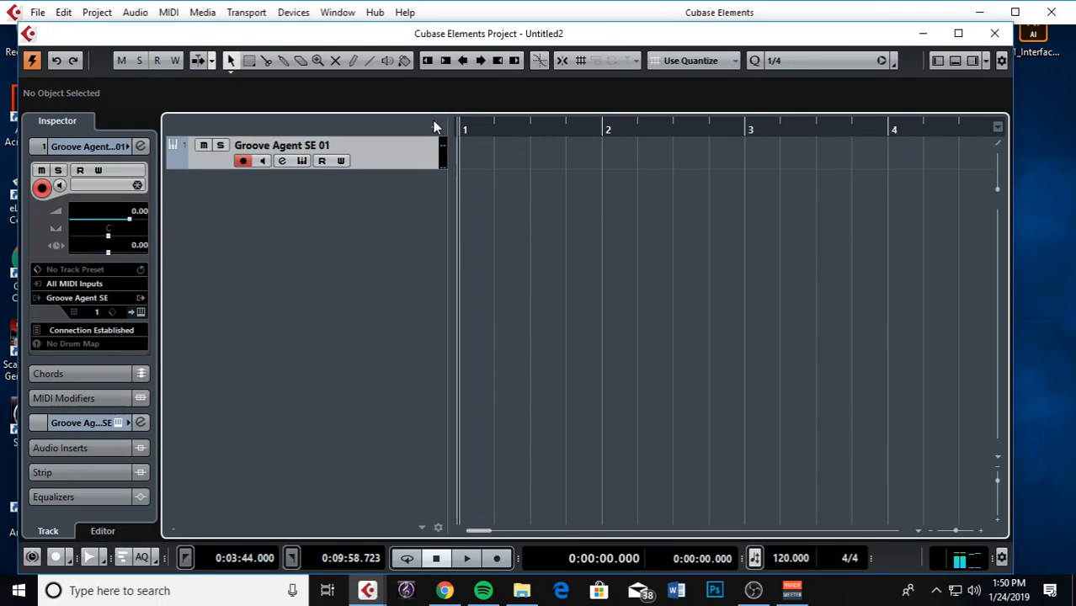
Draw a MIDI part over bars 1–5 at 1/4 grid, then start playback
{"action": "scroll", "coordinate": [460, 146], "scroll_direction": "down", "scroll_amount": 2}
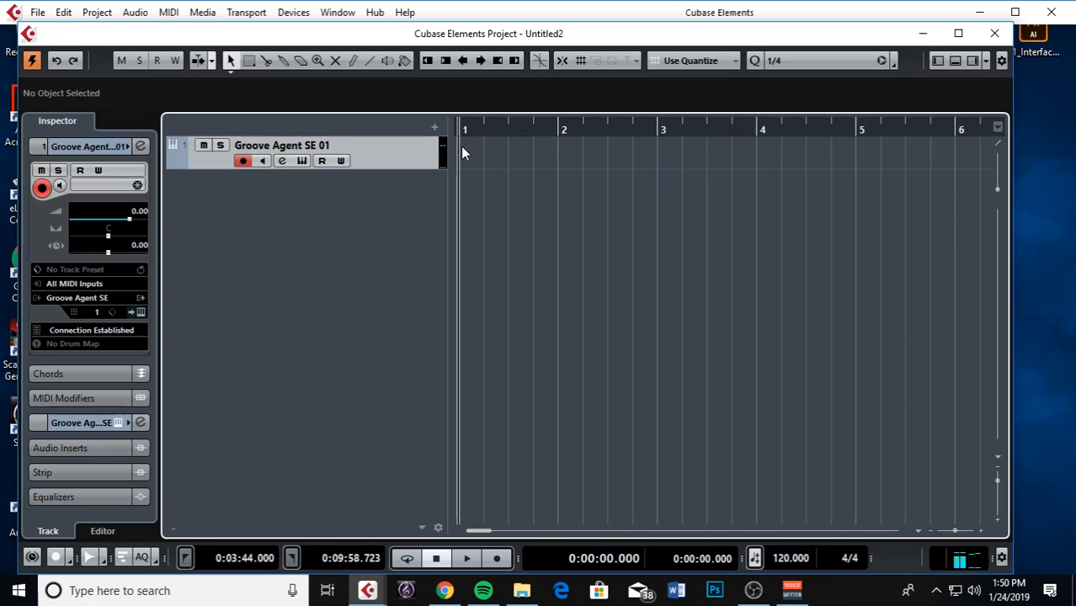
{"action": "right_click", "coordinate": [460, 153]}
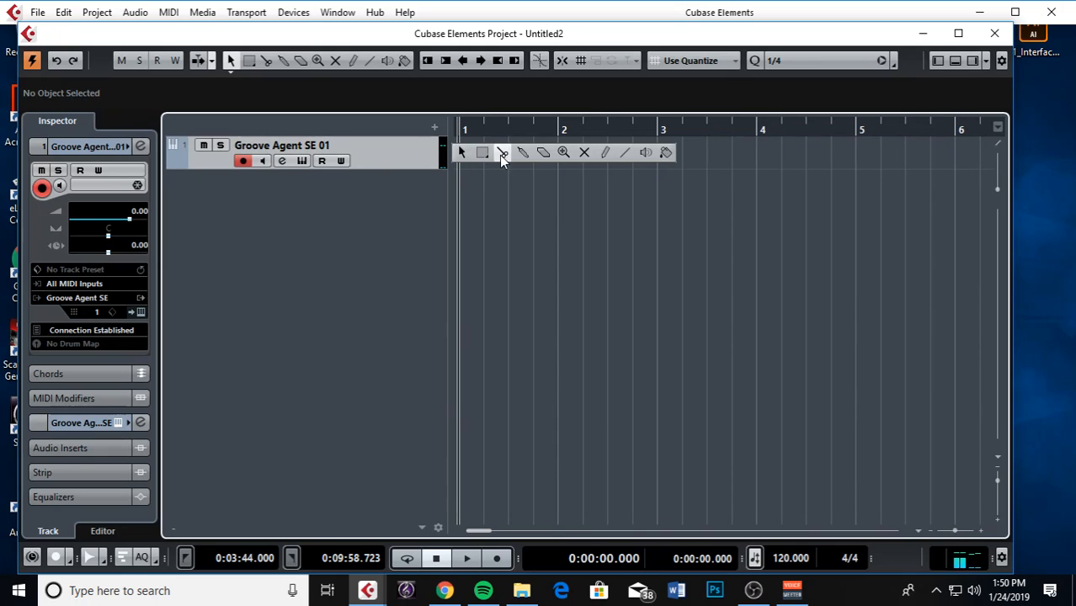
{"action": "left_click", "coordinate": [603, 154]}
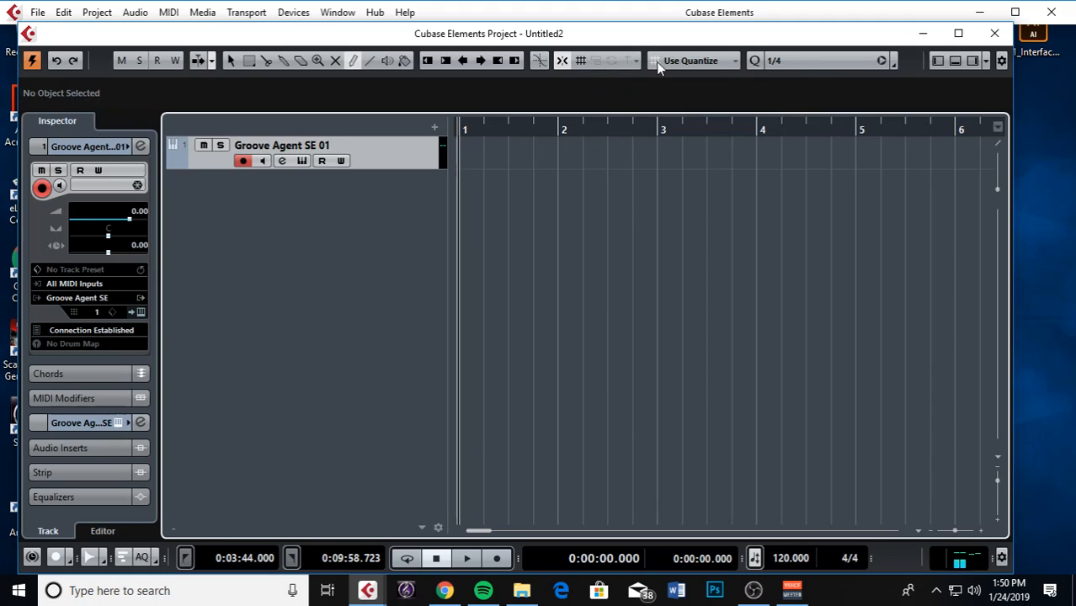
{"action": "left_click", "coordinate": [795, 59]}
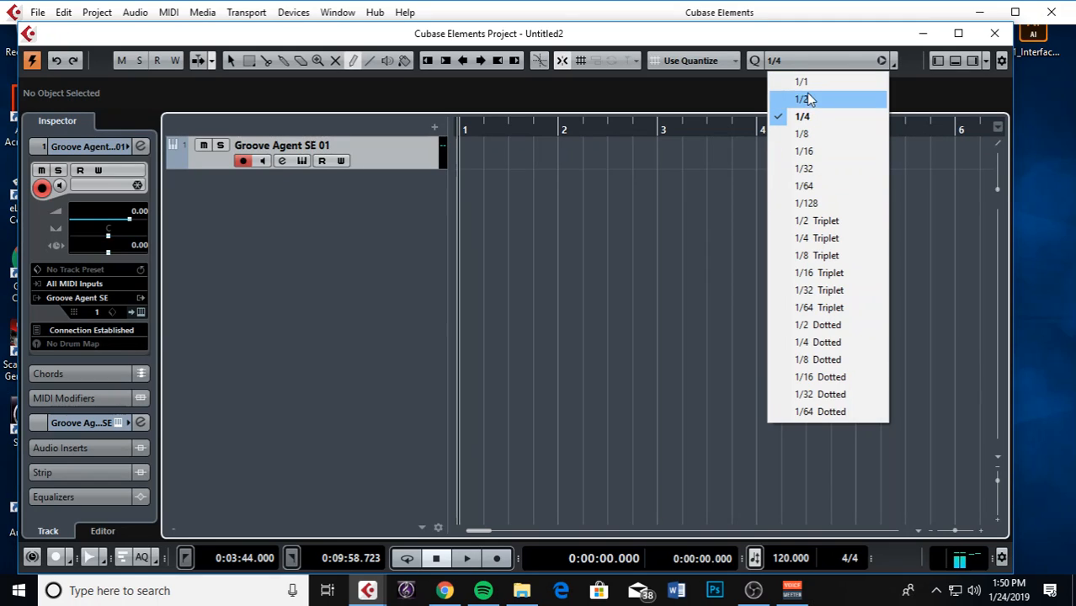
{"action": "left_click", "coordinate": [812, 116]}
{"action": "left_click_drag", "start_coordinate": [462, 142], "coordinate": [857, 146]}
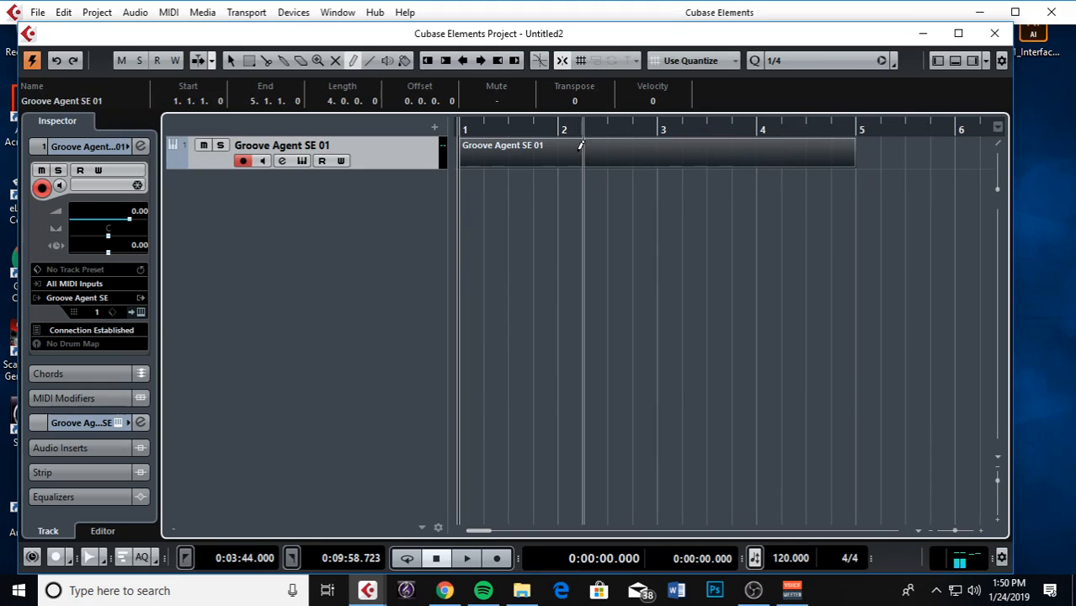
{"action": "key", "text": "1"}
{"action": "key", "text": "space"}
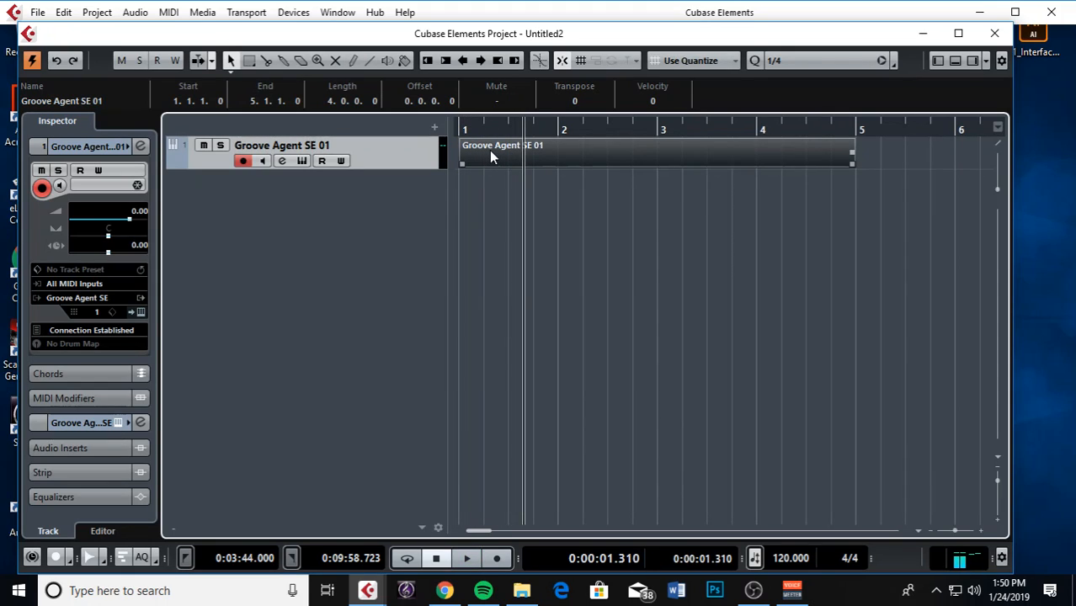
Open the part in the Key Editor and draw test notes around C3 across bar 1
{"action": "double_click", "coordinate": [494, 156]}
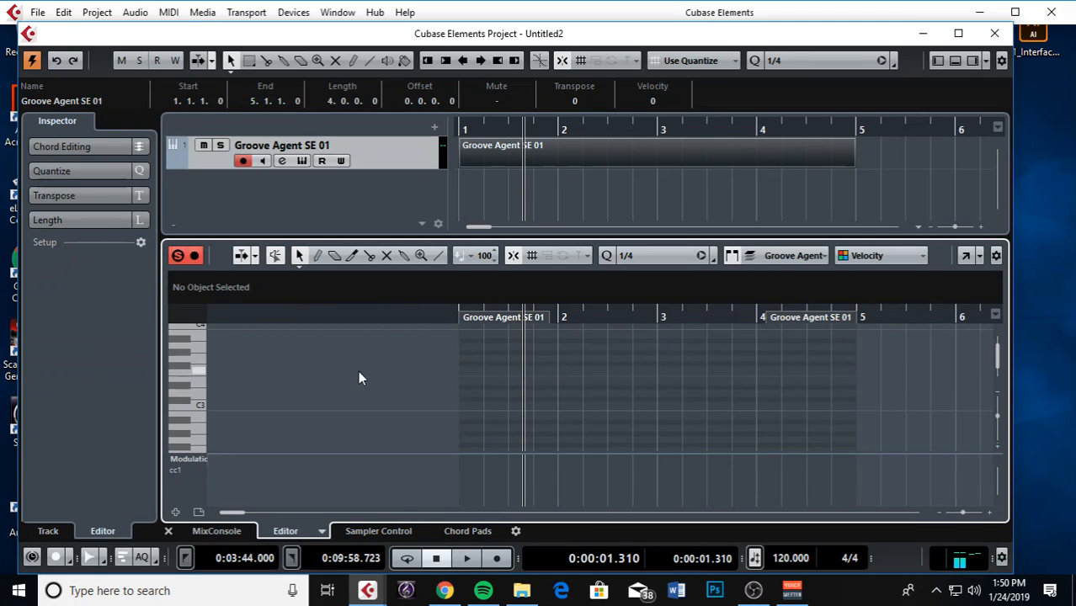
{"action": "right_click", "coordinate": [467, 380]}
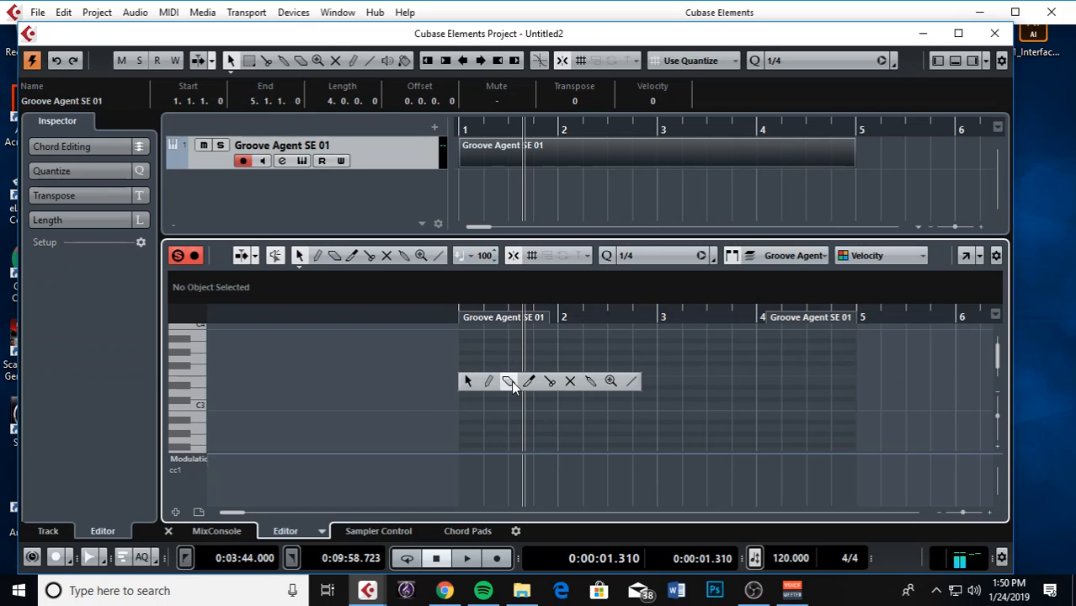
{"action": "left_click", "coordinate": [488, 381]}
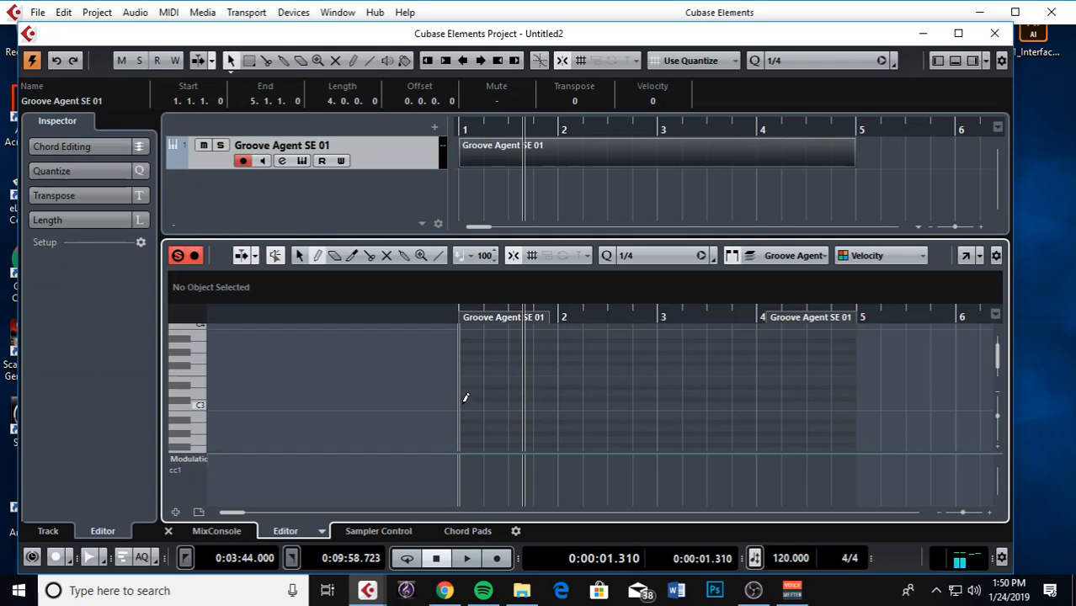
{"action": "left_click", "coordinate": [463, 405]}
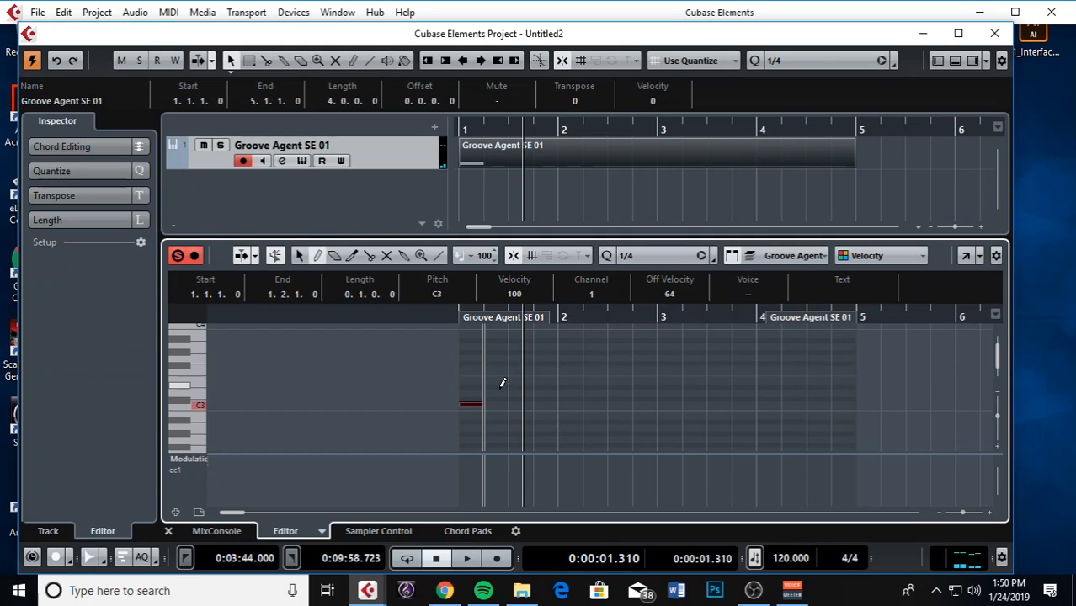
{"action": "left_click", "coordinate": [490, 387]}
{"action": "left_click", "coordinate": [513, 405]}
{"action": "left_click", "coordinate": [541, 393]}
Draw more test notes around C3 and E3 across bars 2 and 3
{"action": "left_click", "coordinate": [566, 381]}
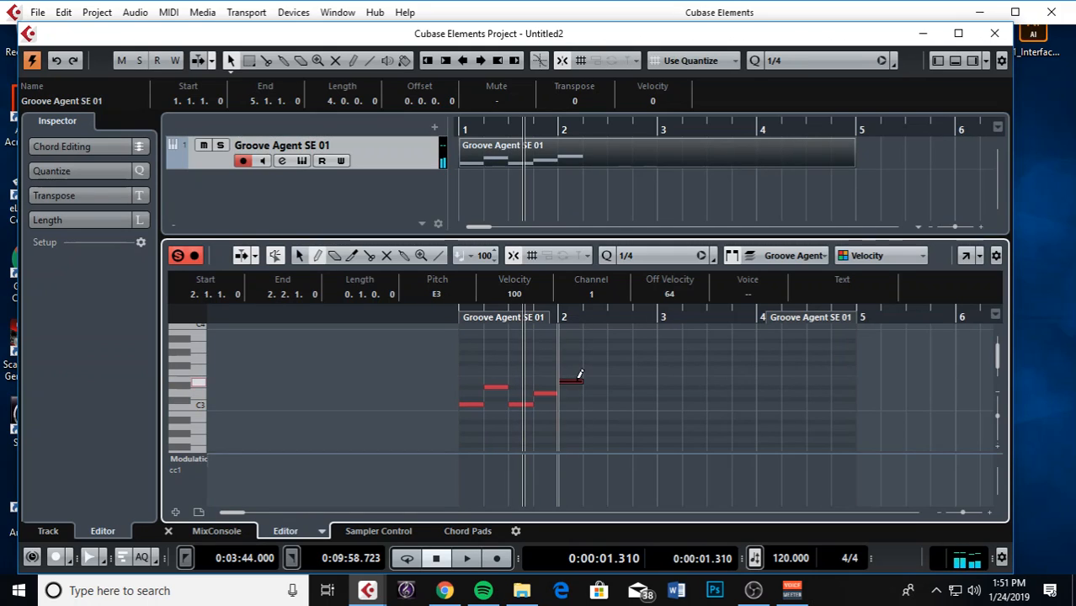
{"action": "left_click", "coordinate": [589, 404]}
{"action": "left_click", "coordinate": [614, 421]}
{"action": "left_click", "coordinate": [639, 398]}
{"action": "left_click", "coordinate": [687, 380]}
{"action": "left_click", "coordinate": [673, 404]}
{"action": "left_click", "coordinate": [673, 421]}
{"action": "left_click", "coordinate": [696, 416]}
Marquee-select all the test notes and delete them, leaving the part empty
{"action": "right_click", "coordinate": [673, 395]}
{"action": "left_click", "coordinate": [673, 395]}
{"action": "left_click_drag", "start_coordinate": [482, 370], "coordinate": [716, 432]}
{"action": "key", "text": "Delete"}
{"action": "right_click", "coordinate": [475, 386]}
Draw a C2 note at bar 1, then delete it
{"action": "left_click", "coordinate": [491, 388]}
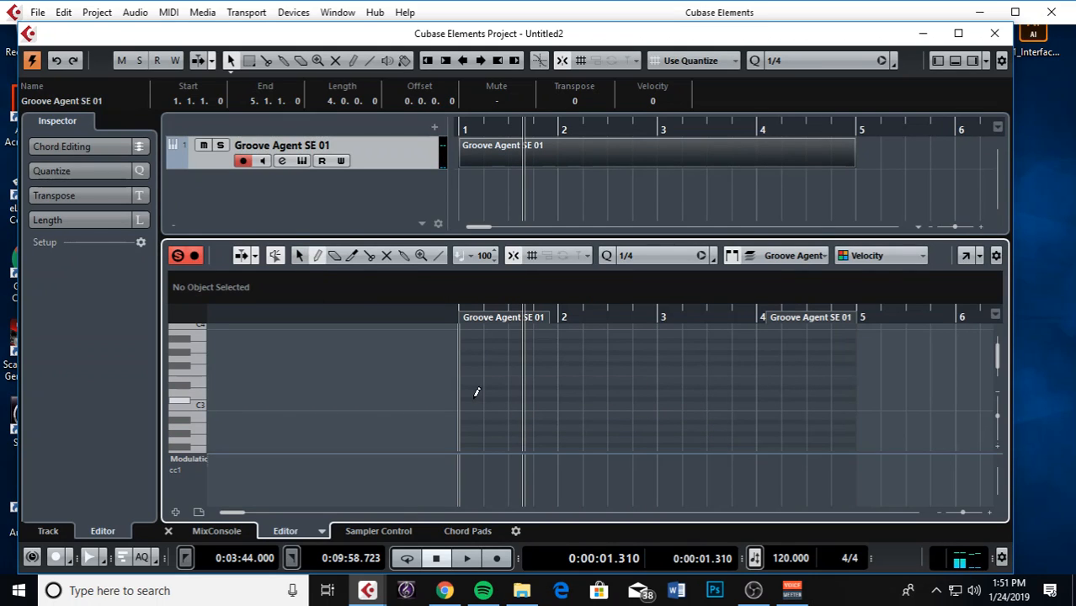
{"action": "scroll", "coordinate": [475, 404], "scroll_direction": "down", "scroll_amount": 3}
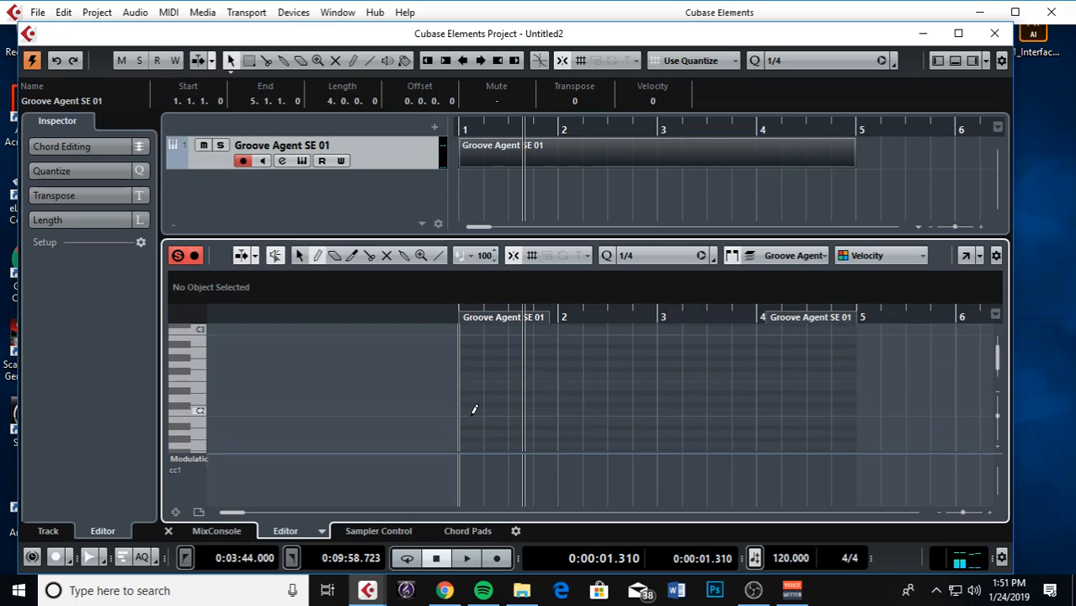
{"action": "left_click", "coordinate": [473, 409]}
{"action": "scroll", "coordinate": [477, 406], "scroll_direction": "down", "scroll_amount": 1}
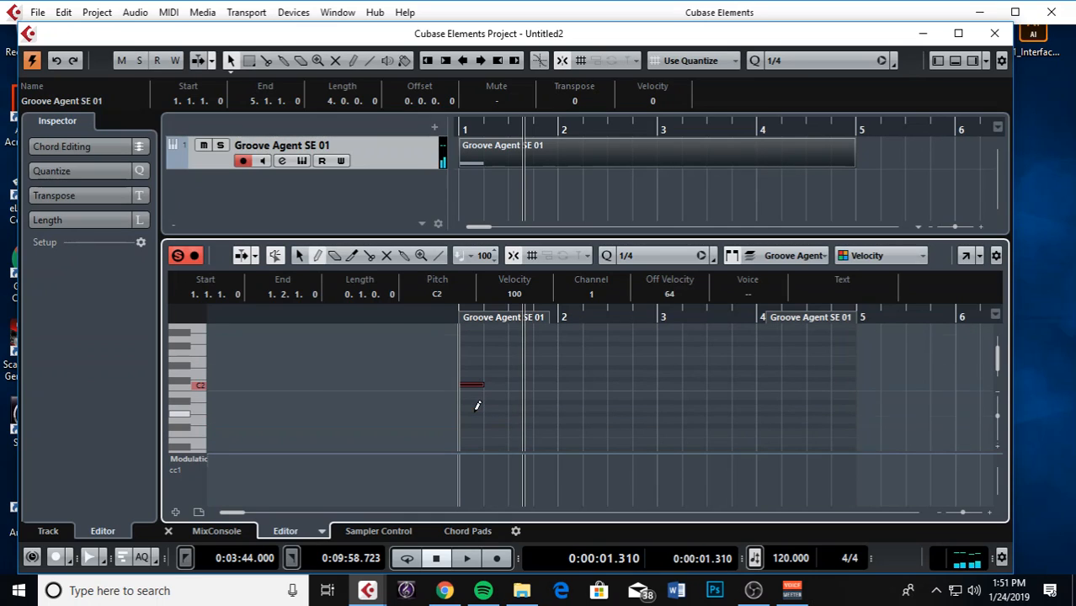
{"action": "key", "text": "Delete"}
Place a C1 kick at bar 1 and copy it to beat 3
{"action": "scroll", "coordinate": [474, 407], "scroll_direction": "down", "scroll_amount": 2}
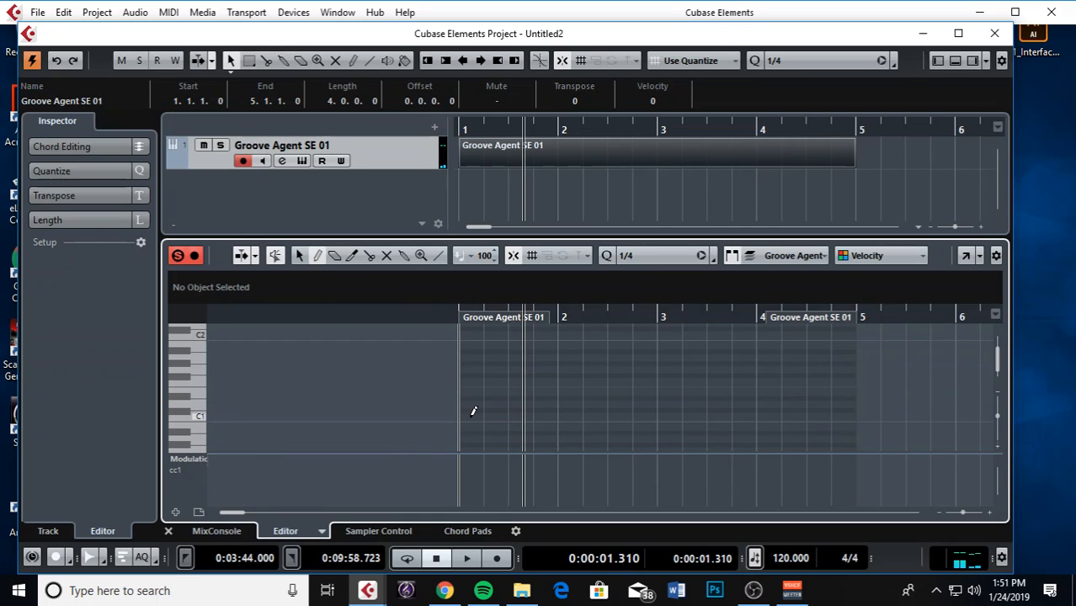
{"action": "left_click", "coordinate": [472, 413]}
{"action": "key", "text": "1"}
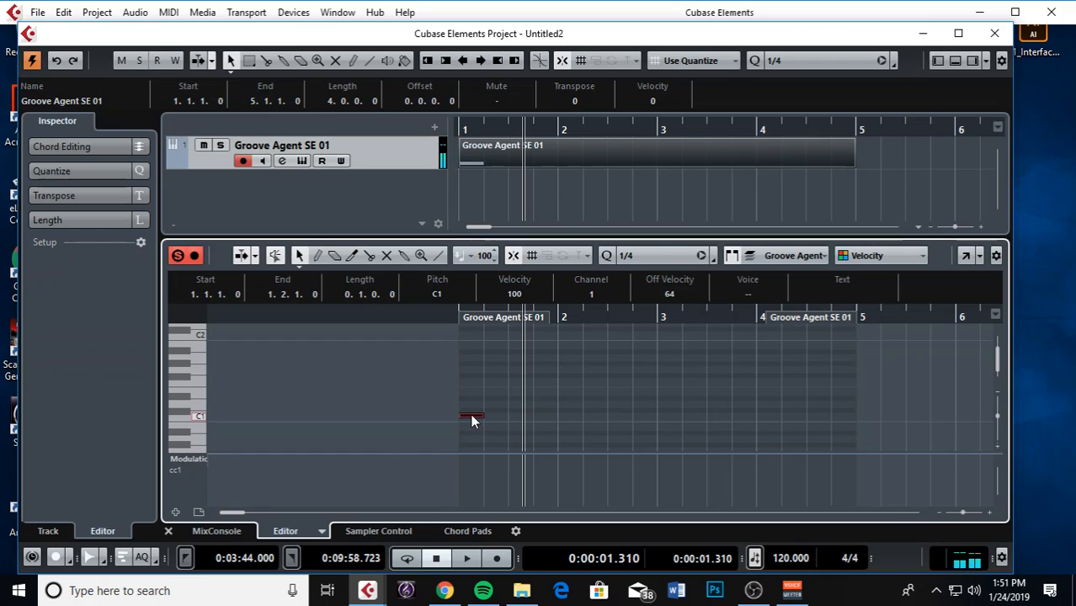
{"action": "left_click_drag", "start_coordinate": [470, 414], "coordinate": [527, 415]}
Duplicate the C1 pair through bar 4 so kicks land on beats 1 and 3
{"action": "left_click_drag", "start_coordinate": [453, 408], "coordinate": [571, 414]}
{"action": "key", "text": "alt+d"}
{"action": "left_click_drag", "start_coordinate": [656, 392], "coordinate": [471, 432]}
{"action": "key", "text": "ctrl+d"}
{"action": "left_click_drag", "start_coordinate": [641, 414], "coordinate": [663, 413]}
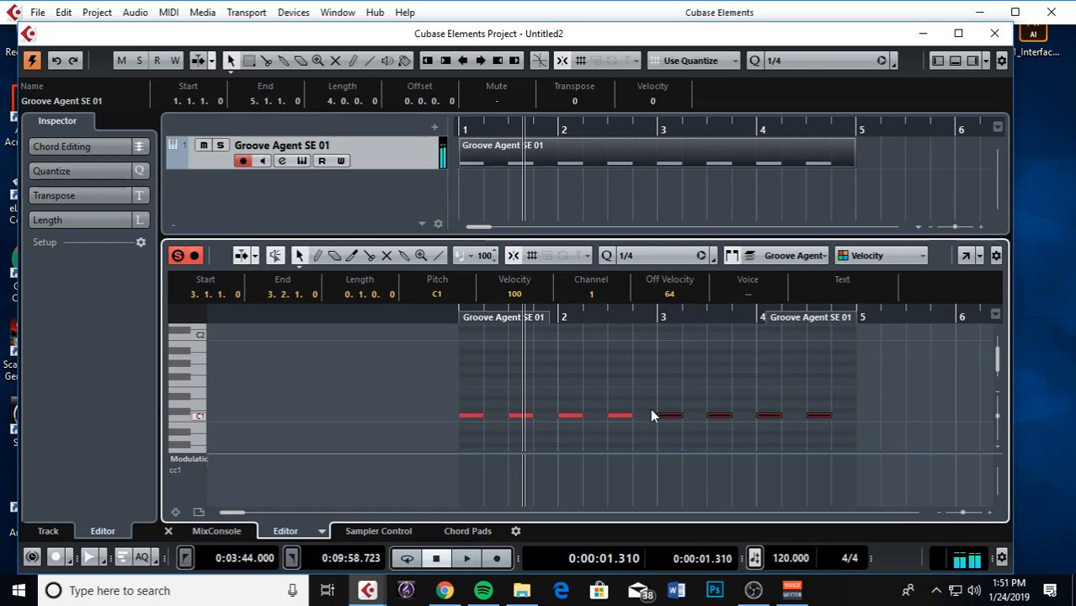
{"action": "left_click", "coordinate": [527, 394]}
{"action": "right_click", "coordinate": [475, 395]}
{"action": "left_click", "coordinate": [509, 393]}
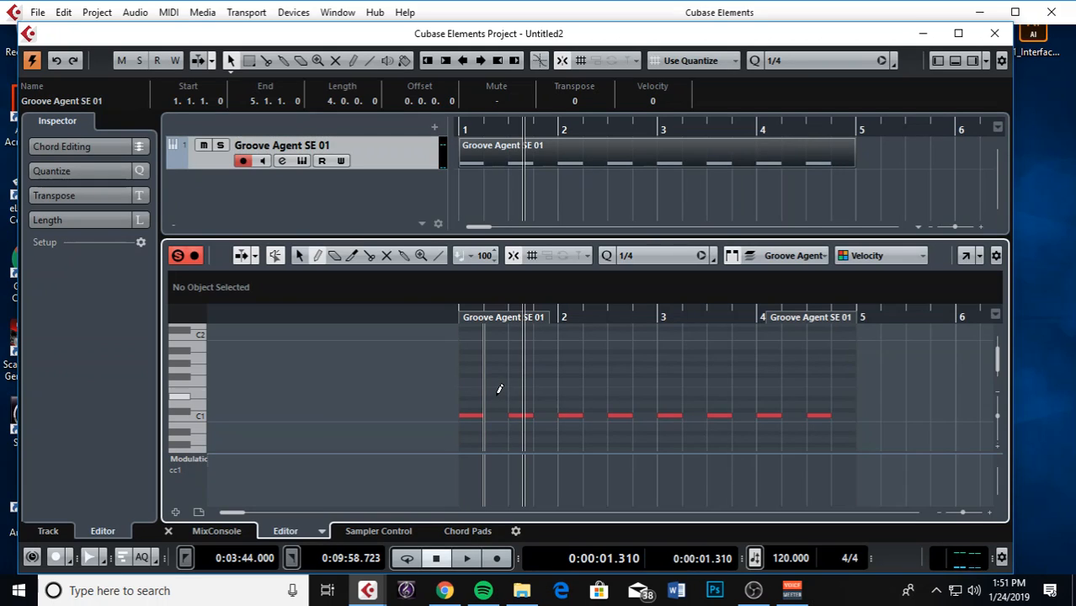
Place E1 notes on beats 2 and 4 of bars 1–4
{"action": "left_click", "coordinate": [497, 392]}
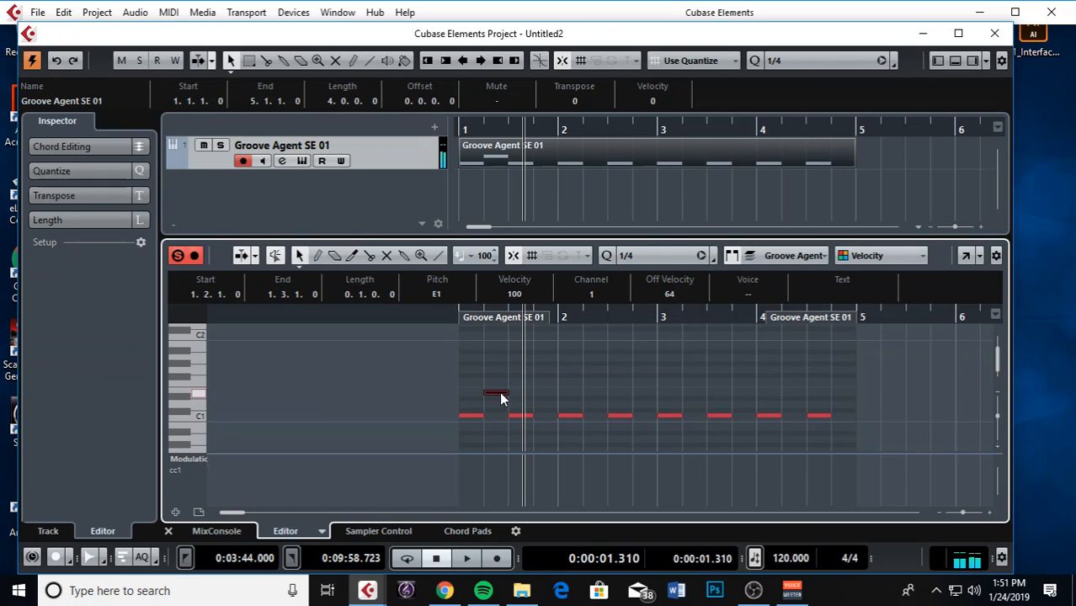
{"action": "left_click_drag", "start_coordinate": [495, 392], "coordinate": [584, 399]}
{"action": "left_click", "coordinate": [640, 392]}
{"action": "left_click", "coordinate": [690, 392]}
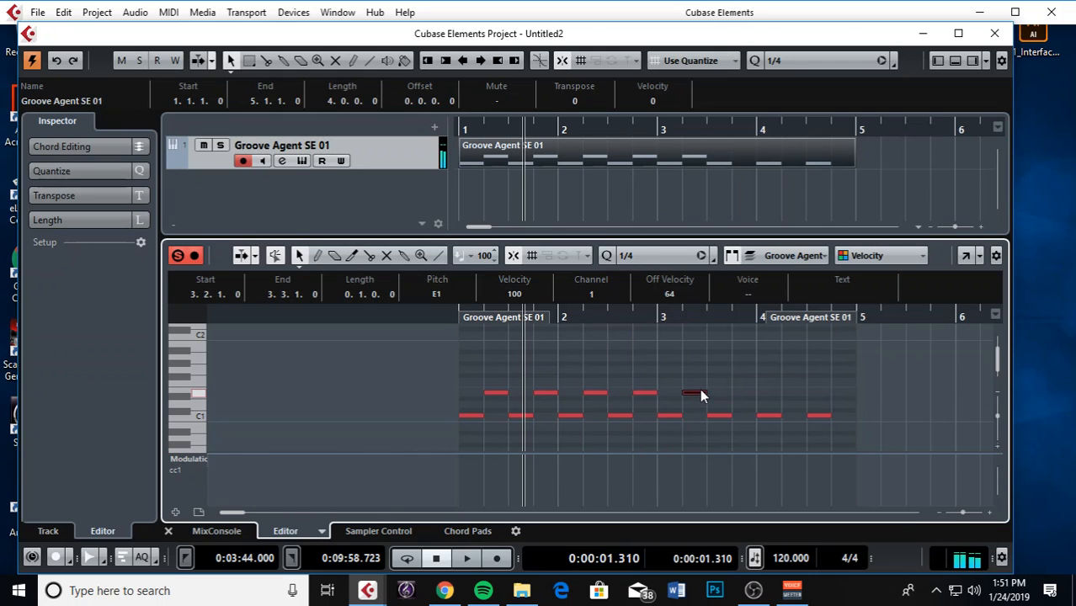
{"action": "left_click", "coordinate": [745, 392]}
{"action": "left_click", "coordinate": [794, 393]}
{"action": "left_click", "coordinate": [841, 394]}
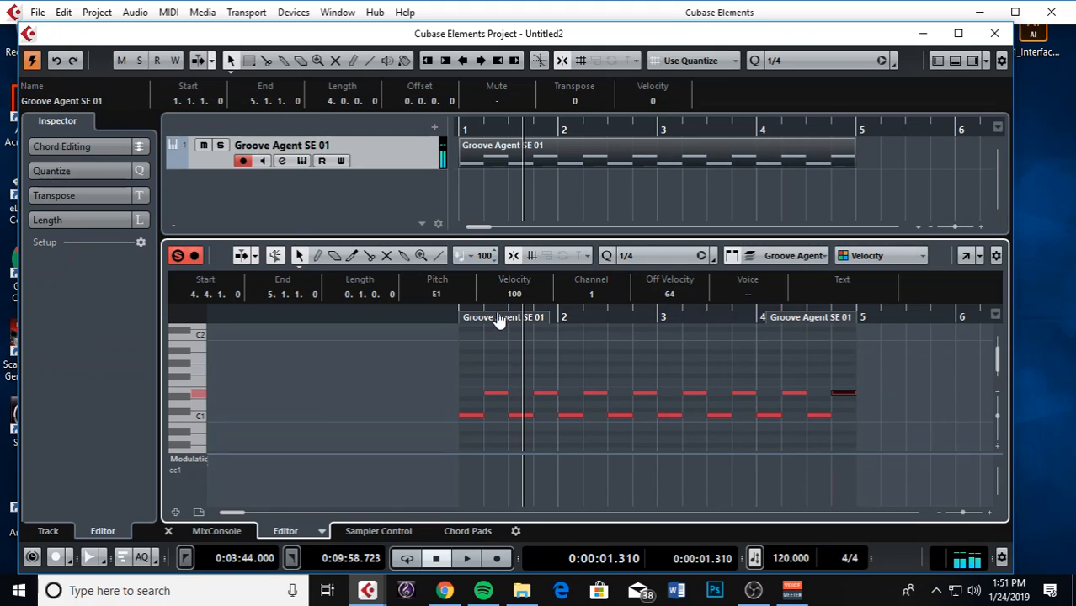
Play the groove back from bar 1, then zoom the editor in on bar 1
{"action": "left_click_drag", "start_coordinate": [574, 316], "coordinate": [430, 325]}
{"action": "key", "text": "space"}
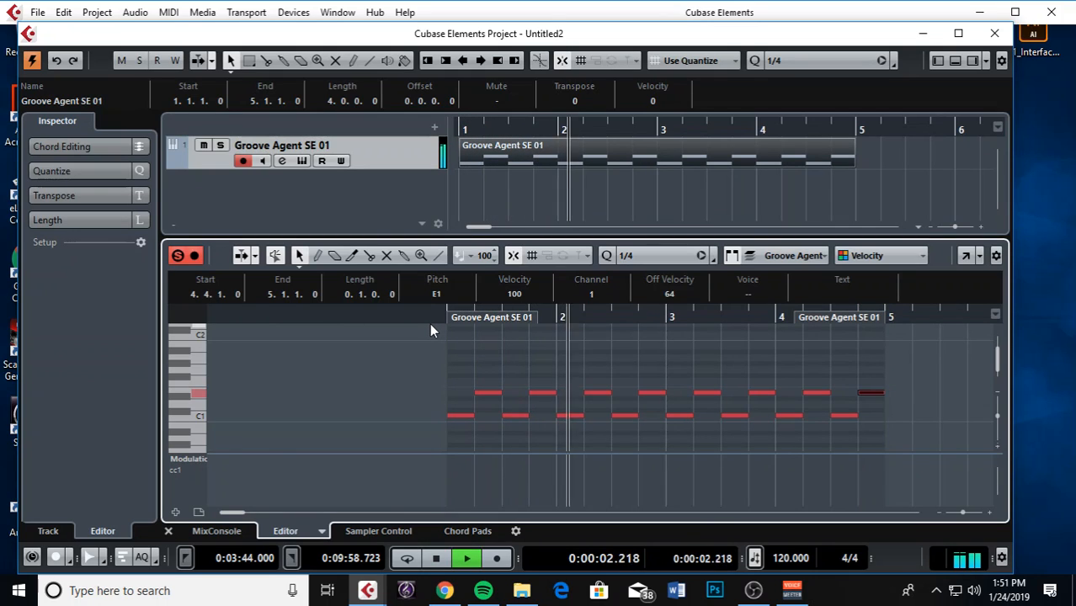
{"action": "scroll", "coordinate": [602, 476], "scroll_direction": "down", "scroll_amount": 3}
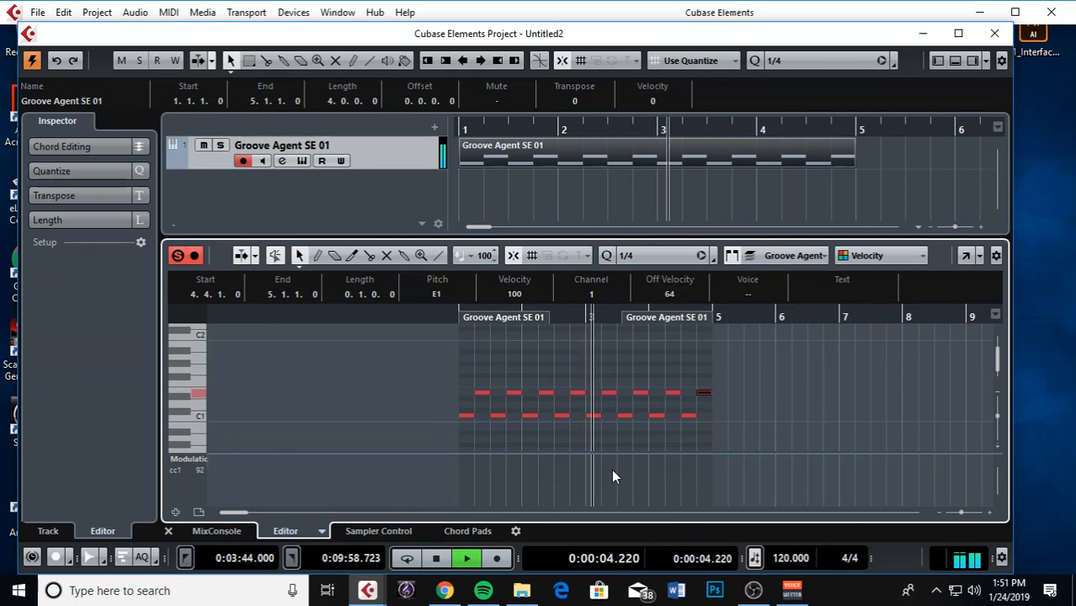
{"action": "scroll", "coordinate": [611, 469], "scroll_direction": "down", "scroll_amount": 1}
{"action": "key", "text": "space"}
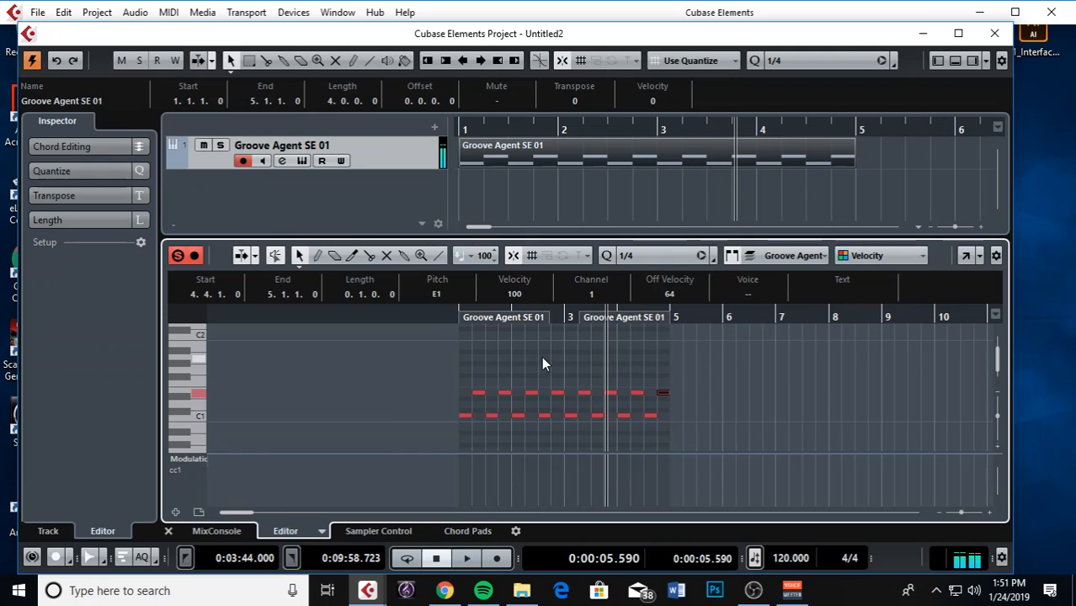
{"action": "key", "text": "h"}
{"action": "left_click_drag", "start_coordinate": [550, 315], "coordinate": [392, 320]}
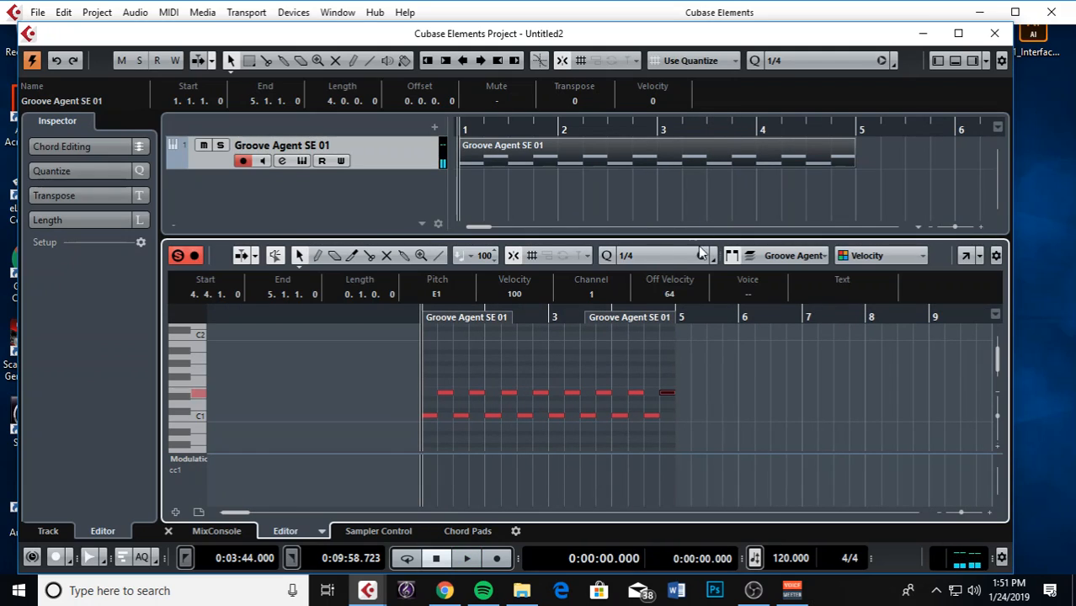
{"action": "key", "text": "h"}
{"action": "key", "text": "h"}
{"action": "key", "text": "h"}
{"action": "key", "text": "h"}
{"action": "key", "text": "h"}
{"action": "key", "text": "h"}
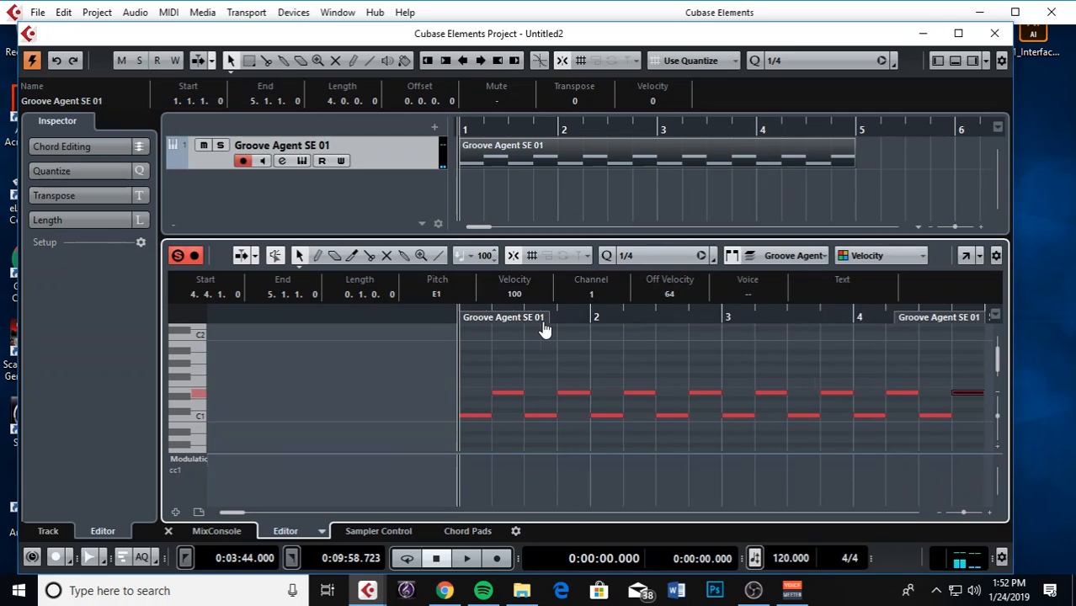
{"action": "key", "text": "h"}
{"action": "key", "text": "h"}
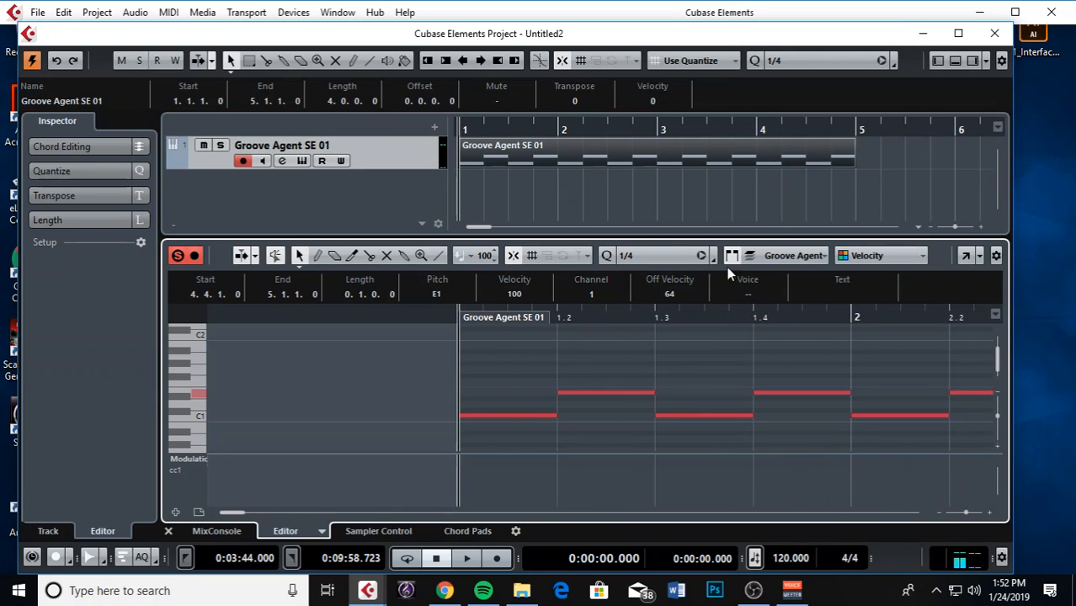
Set the Key Editor quantize grid to 1/16 and zoom in
{"action": "left_click", "coordinate": [639, 259]}
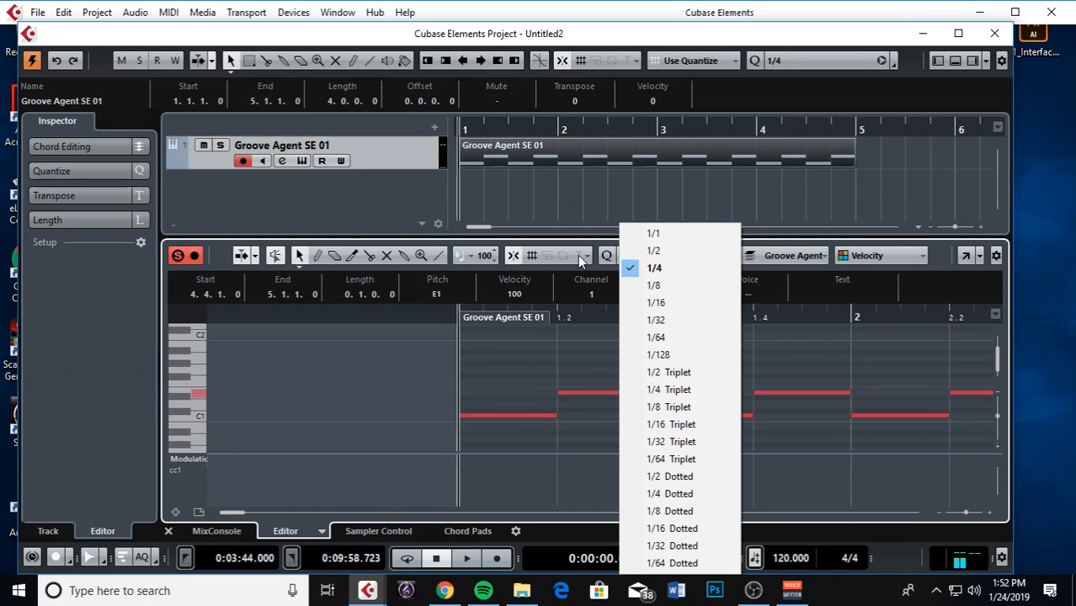
{"action": "left_click", "coordinate": [590, 235]}
{"action": "left_click", "coordinate": [654, 261]}
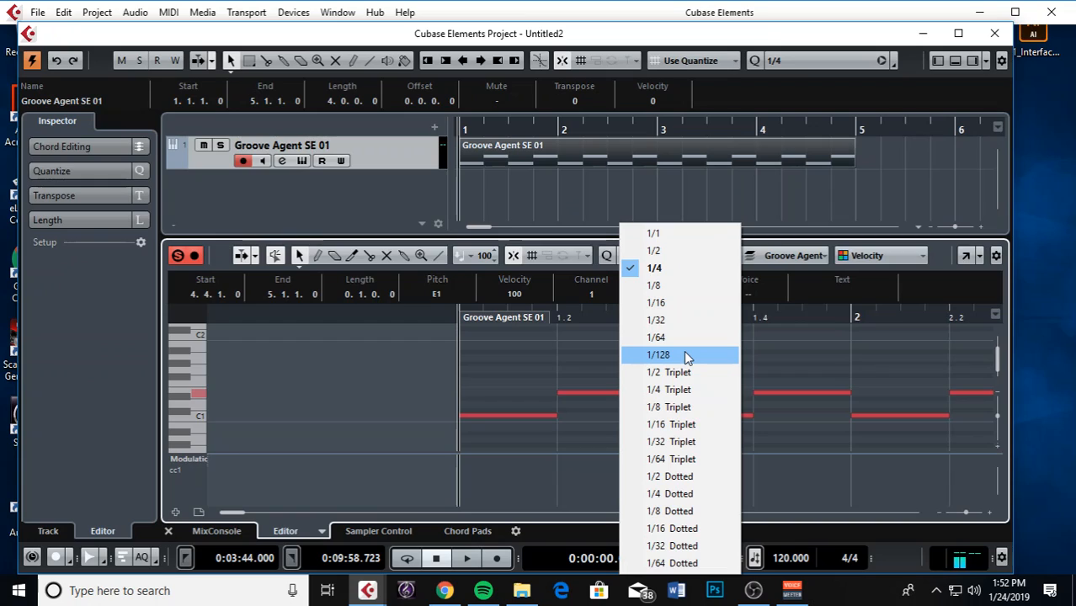
{"action": "left_click", "coordinate": [682, 301]}
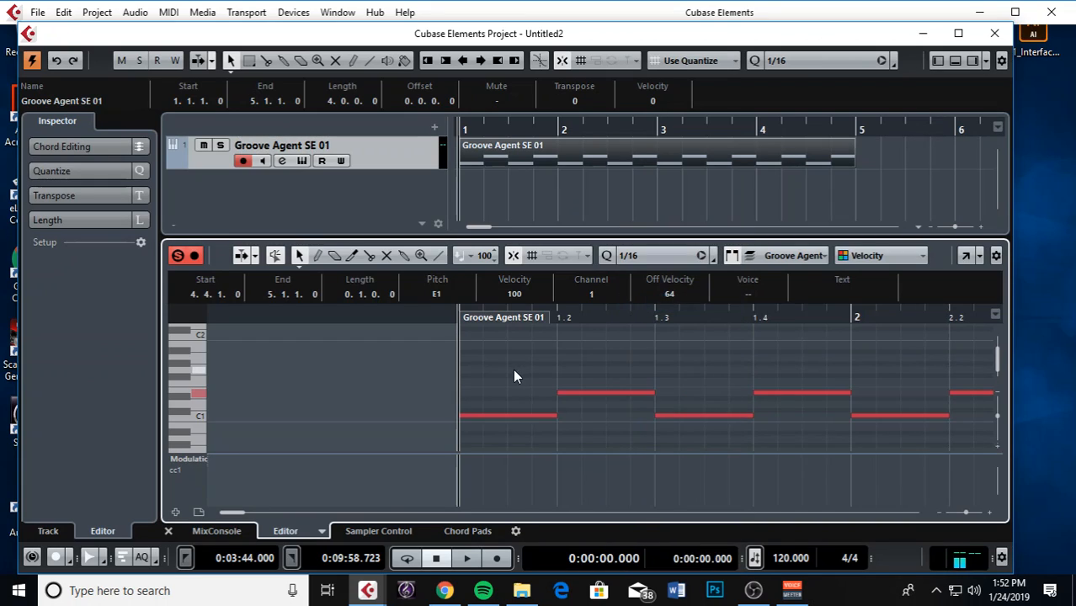
{"action": "key", "text": "h"}
{"action": "key", "text": "h"}
{"action": "key", "text": "h"}
Draw an A1 note at the start of bar 1
{"action": "right_click", "coordinate": [471, 373]}
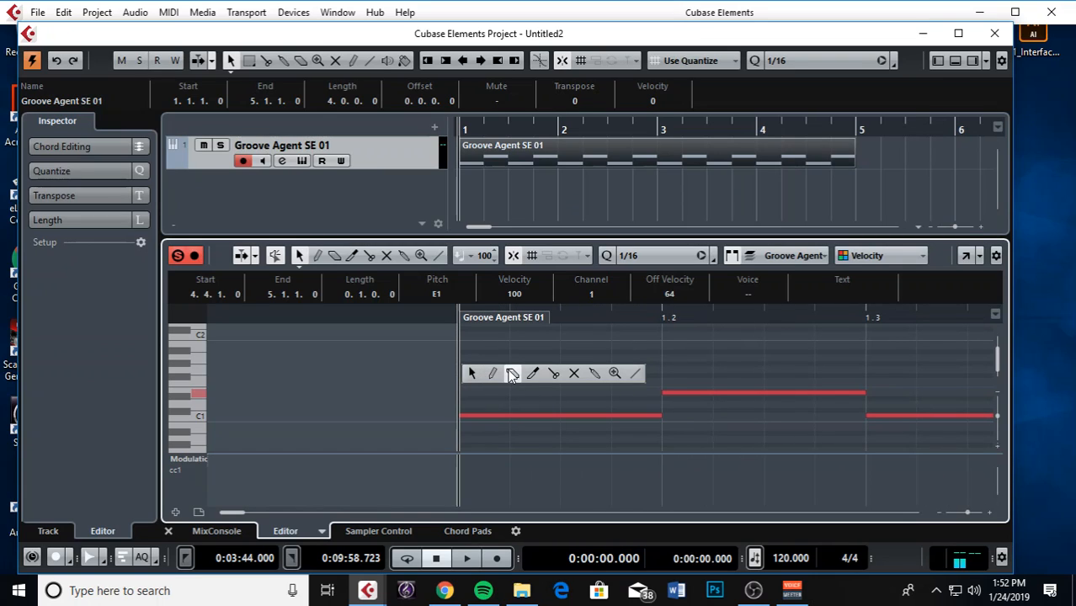
{"action": "left_click", "coordinate": [493, 373]}
{"action": "left_click_drag", "start_coordinate": [484, 357], "coordinate": [575, 357]}
{"action": "right_click", "coordinate": [575, 357]}
{"action": "left_click", "coordinate": [575, 357]}
Duplicate the A1 note to fill bar 1 with sixteenths, then select the run
{"action": "key", "text": "g"}
{"action": "key", "text": "g"}
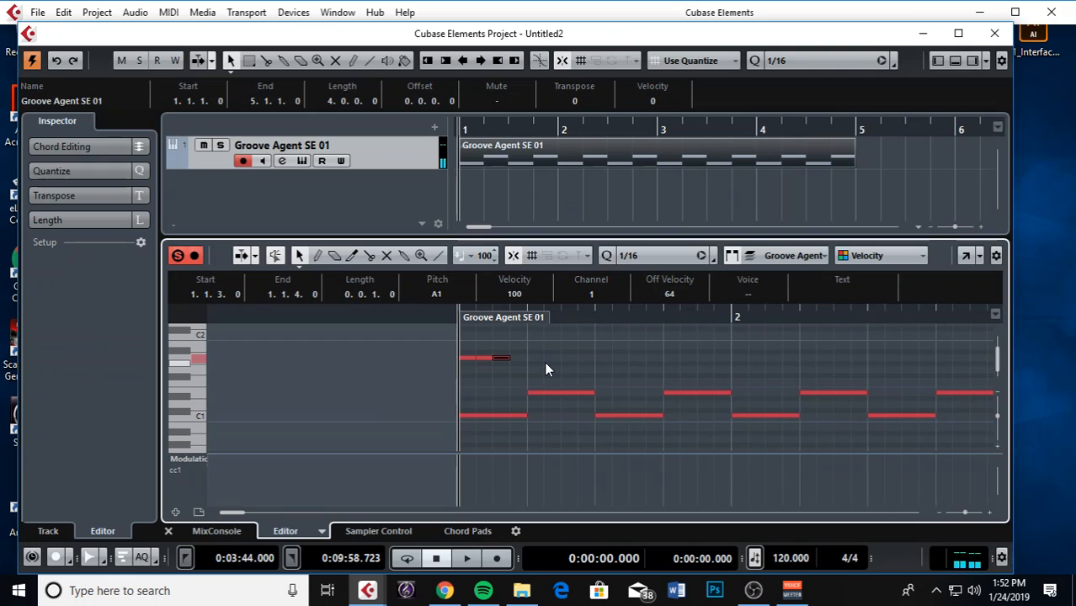
{"action": "left_click", "coordinate": [544, 362]}
{"action": "key", "text": "ctrl+d"}
{"action": "key", "text": "ctrl+d"}
{"action": "key", "text": "ctrl+d"}
{"action": "key", "text": "ctrl+d"}
{"action": "key", "text": "ctrl+d"}
{"action": "key", "text": "ctrl+d"}
{"action": "key", "text": "ctrl+d"}
{"action": "key", "text": "ctrl+d"}
{"action": "key", "text": "ctrl+d"}
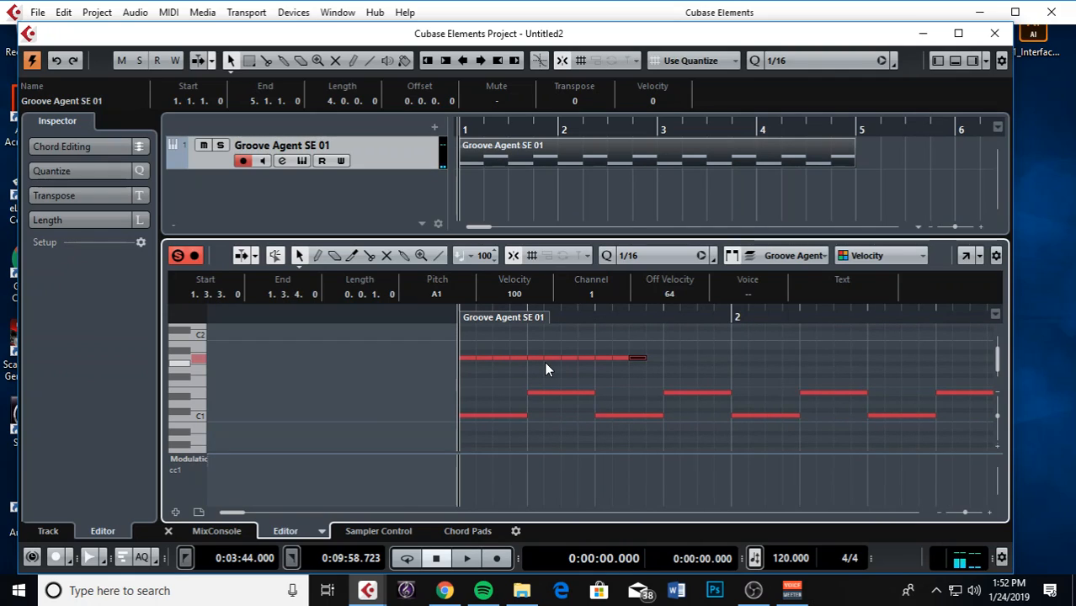
{"action": "key", "text": "ctrl+d"}
{"action": "key", "text": "g"}
{"action": "key", "text": "g"}
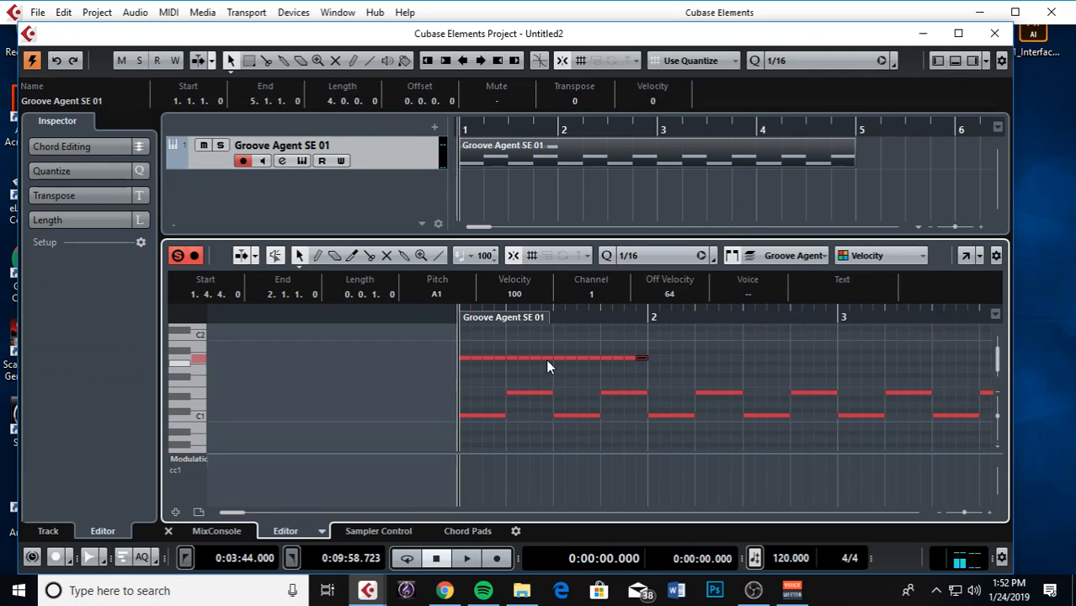
{"action": "left_click_drag", "start_coordinate": [611, 348], "coordinate": [465, 364]}
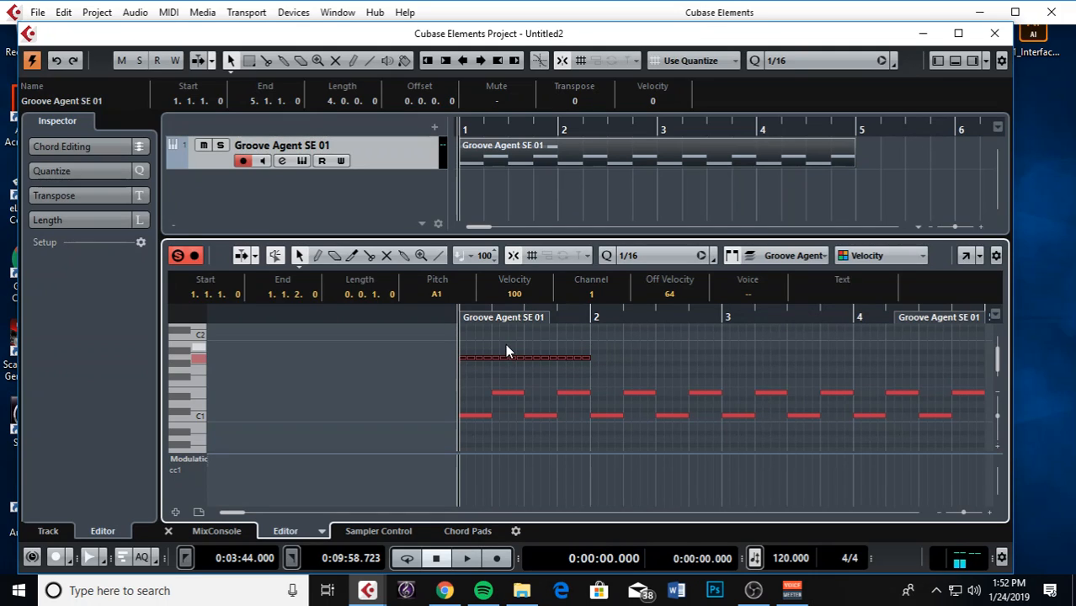
Rewind to the project start and play the three-line beat once
{"action": "left_click", "coordinate": [505, 346]}
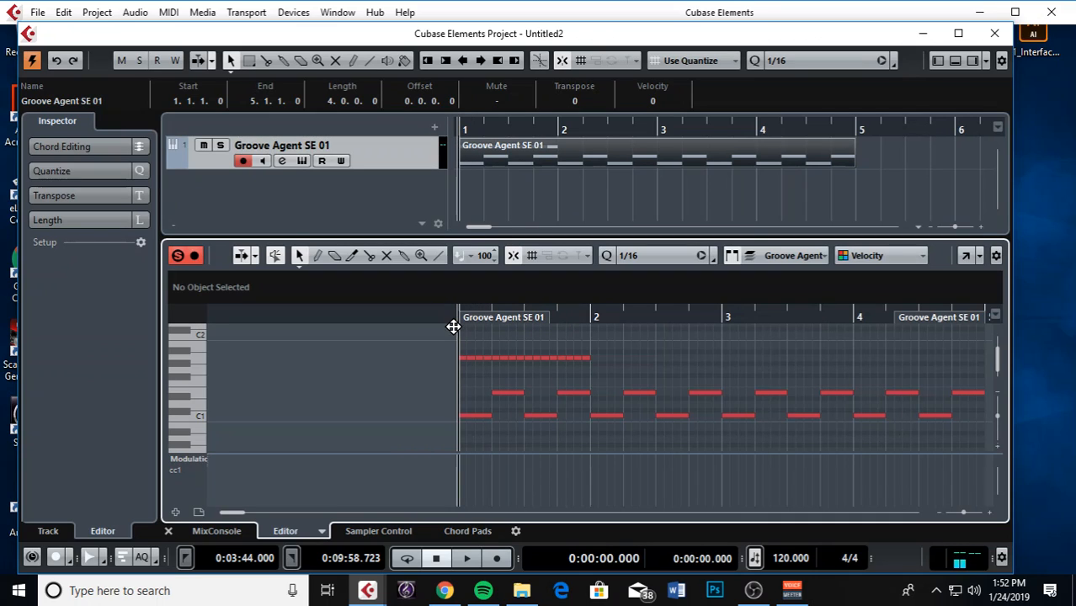
{"action": "left_click_drag", "start_coordinate": [582, 323], "coordinate": [541, 320]}
{"action": "key", "text": "Home"}
{"action": "left_click_drag", "start_coordinate": [556, 361], "coordinate": [457, 375]}
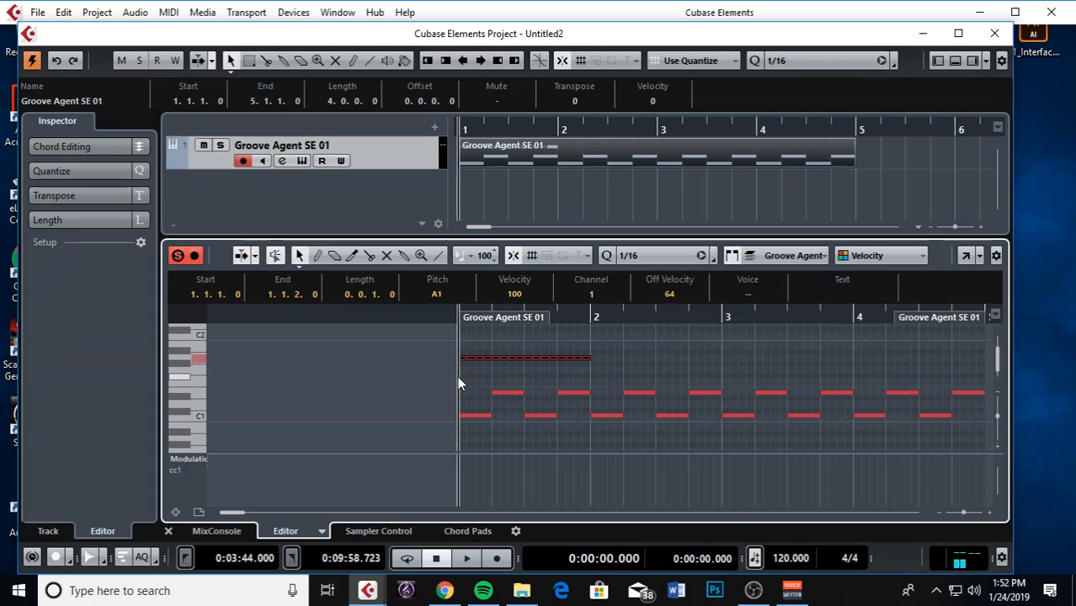
{"action": "key", "text": "space"}
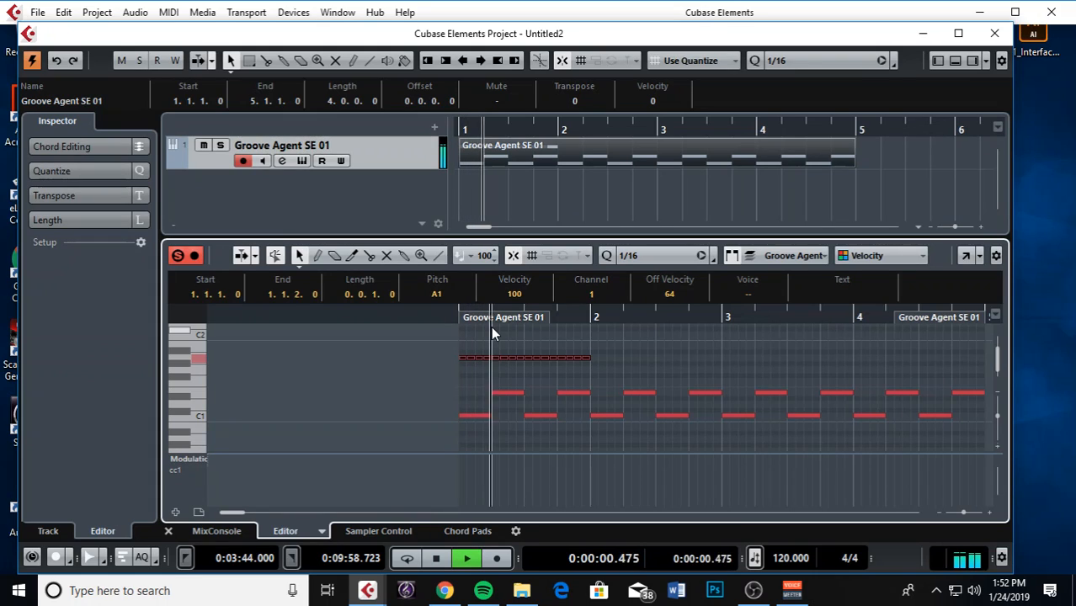
{"action": "key", "text": "space"}
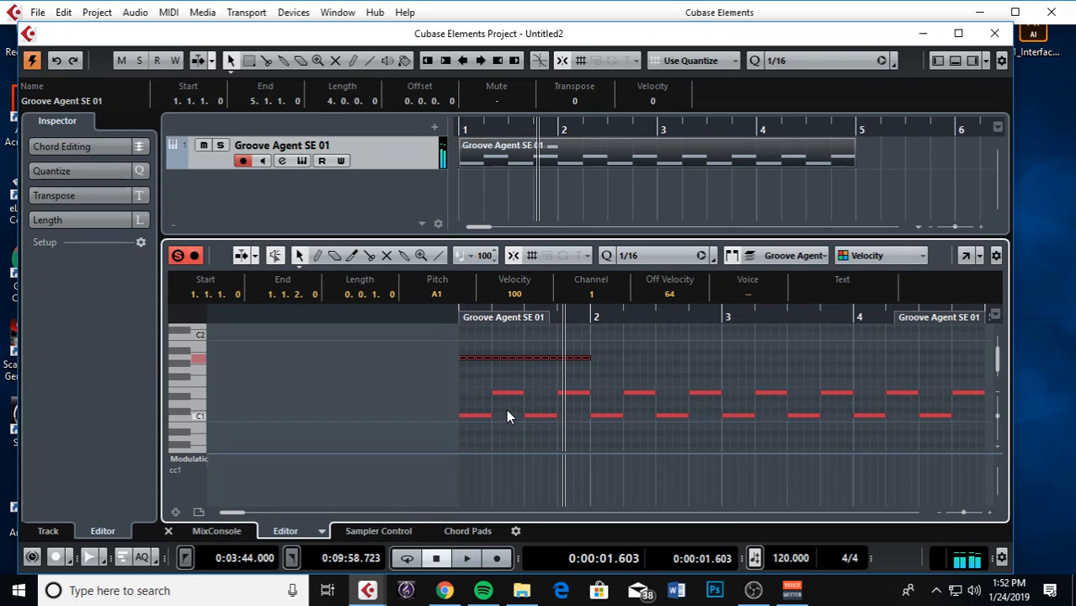
Lower the project tempo from 120 to 100 BPM
{"action": "scroll", "coordinate": [511, 409], "scroll_direction": "down", "scroll_amount": 3}
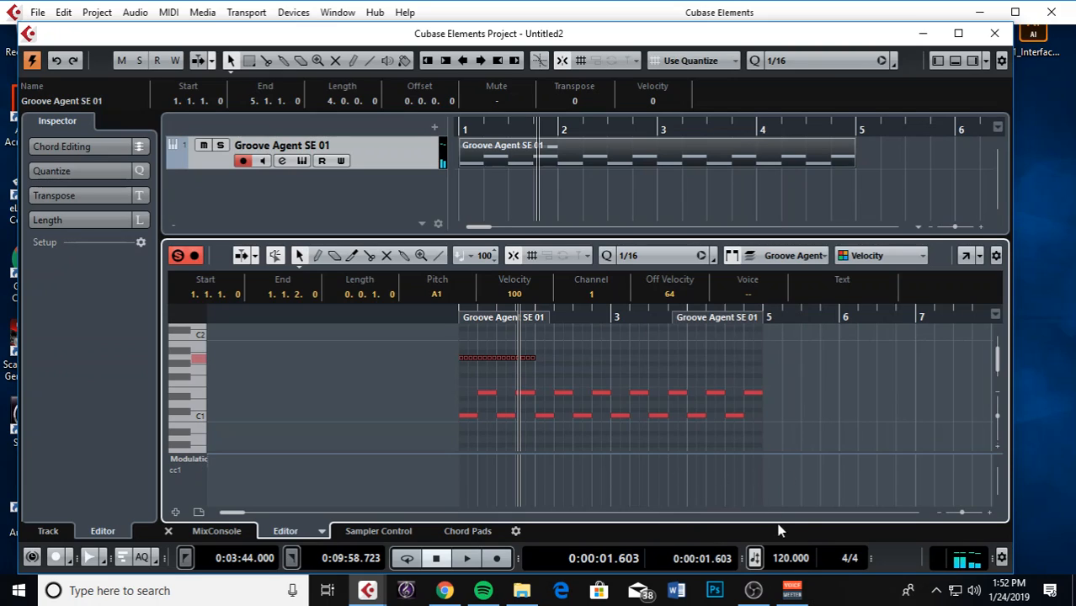
{"action": "scroll", "coordinate": [783, 556], "scroll_direction": "down", "scroll_amount": 2}
{"action": "scroll", "coordinate": [783, 559], "scroll_direction": "down", "scroll_amount": 18}
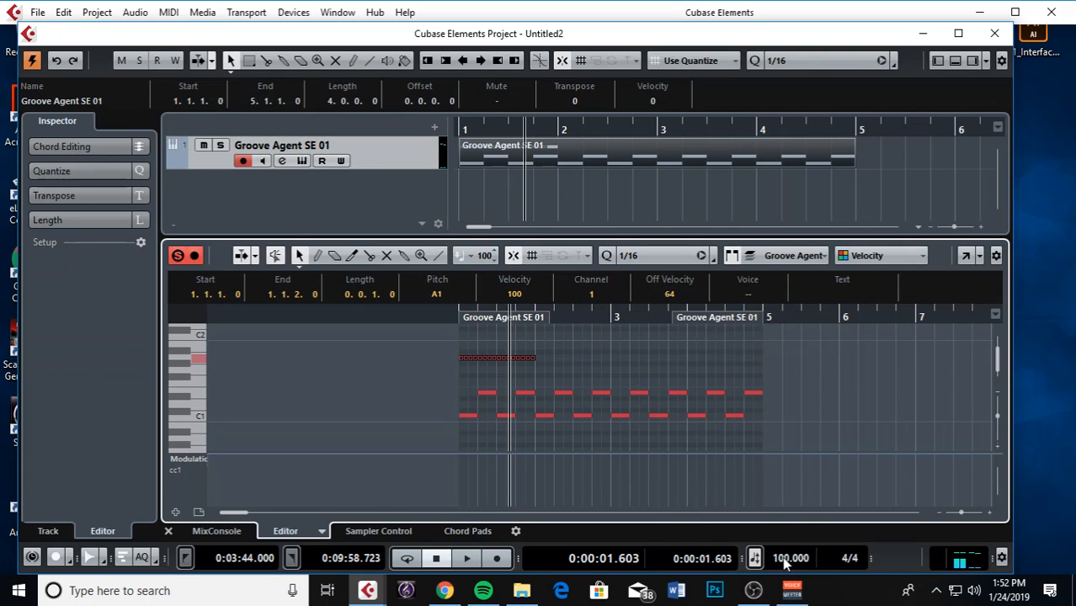
Set the project tempo to 80 BPM and play it back
{"action": "double_click", "coordinate": [782, 557]}
{"action": "key", "text": "Return"}
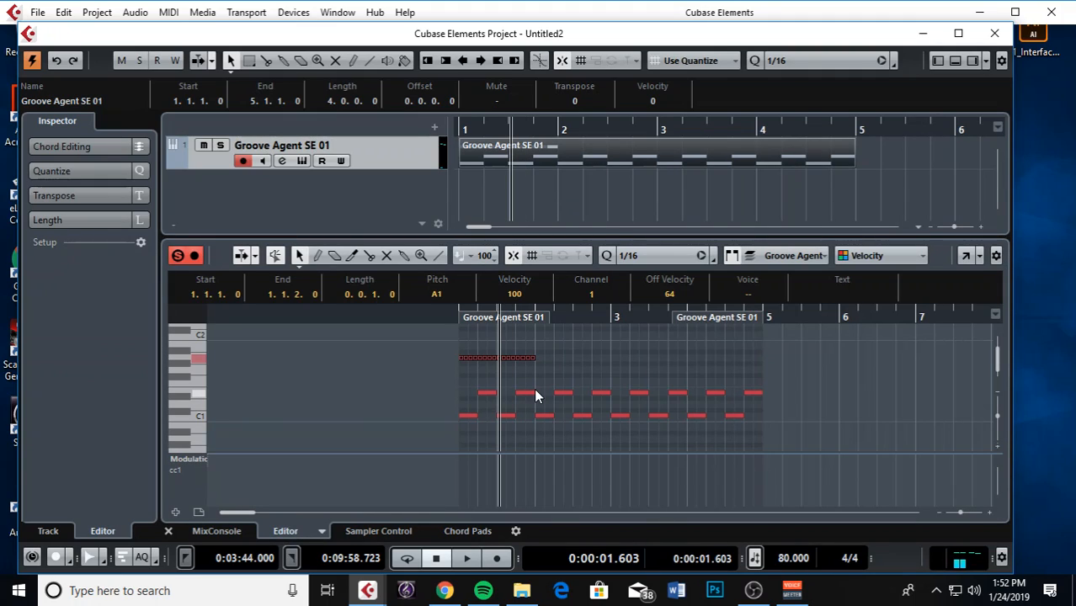
{"action": "key", "text": "space"}
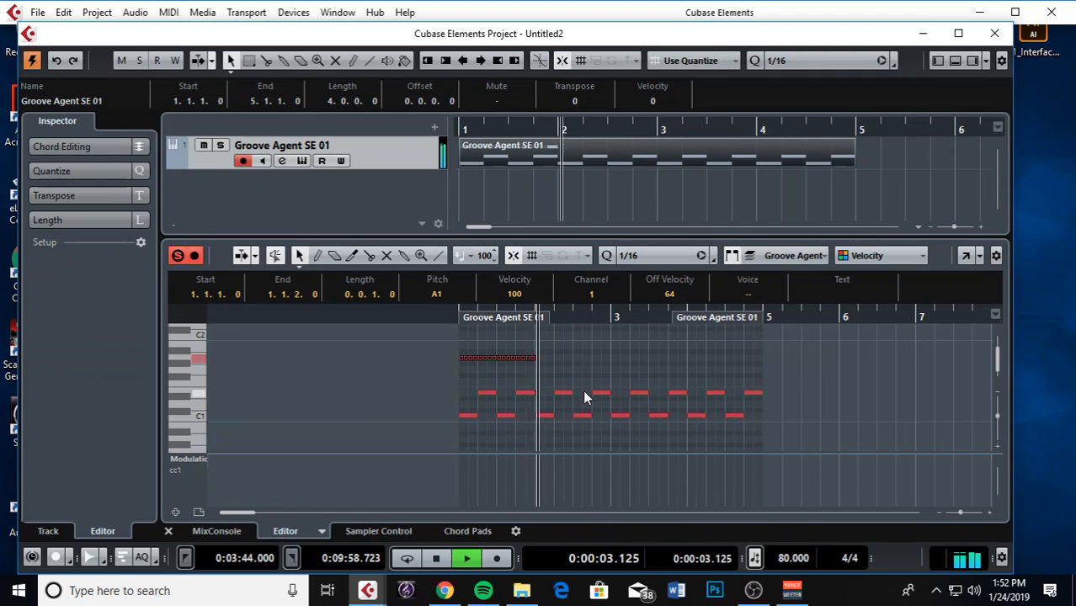
{"action": "key", "text": "space"}
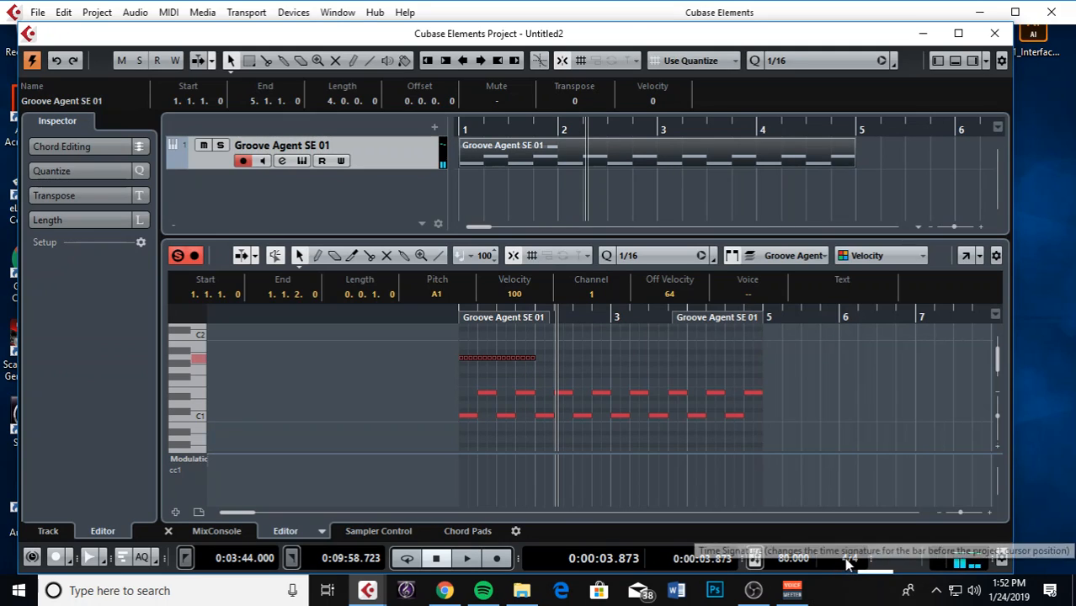
Try 3/4 and then 16/4 as the project time signature
{"action": "left_click", "coordinate": [884, 133]}
{"action": "left_click", "coordinate": [846, 563]}
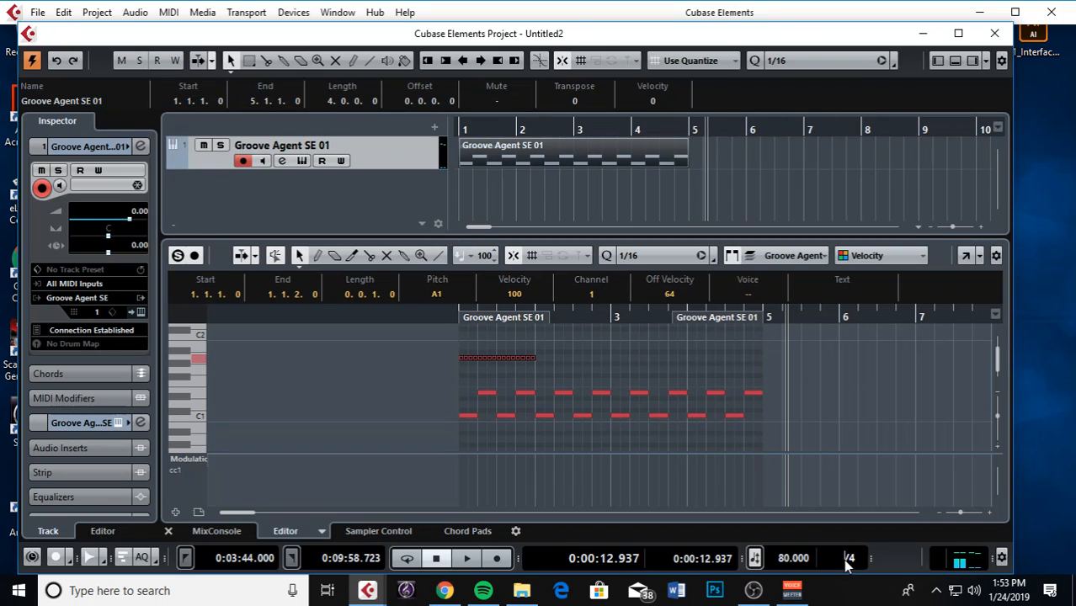
{"action": "type", "text": "3"}
{"action": "key", "text": "Return"}
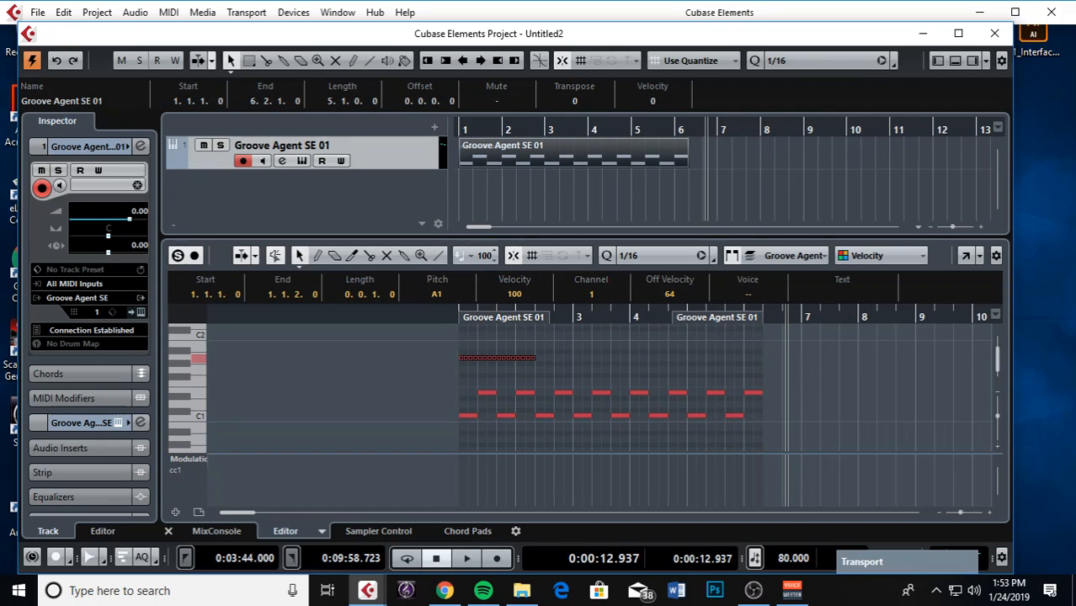
{"action": "left_click", "coordinate": [848, 560]}
{"action": "left_click", "coordinate": [840, 558]}
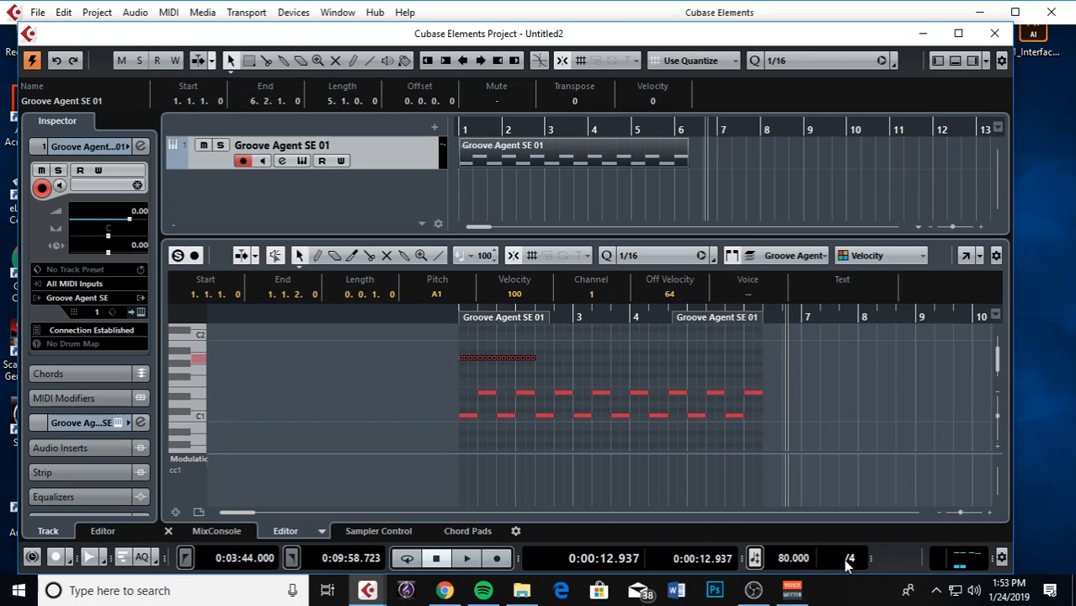
{"action": "key", "text": "Return"}
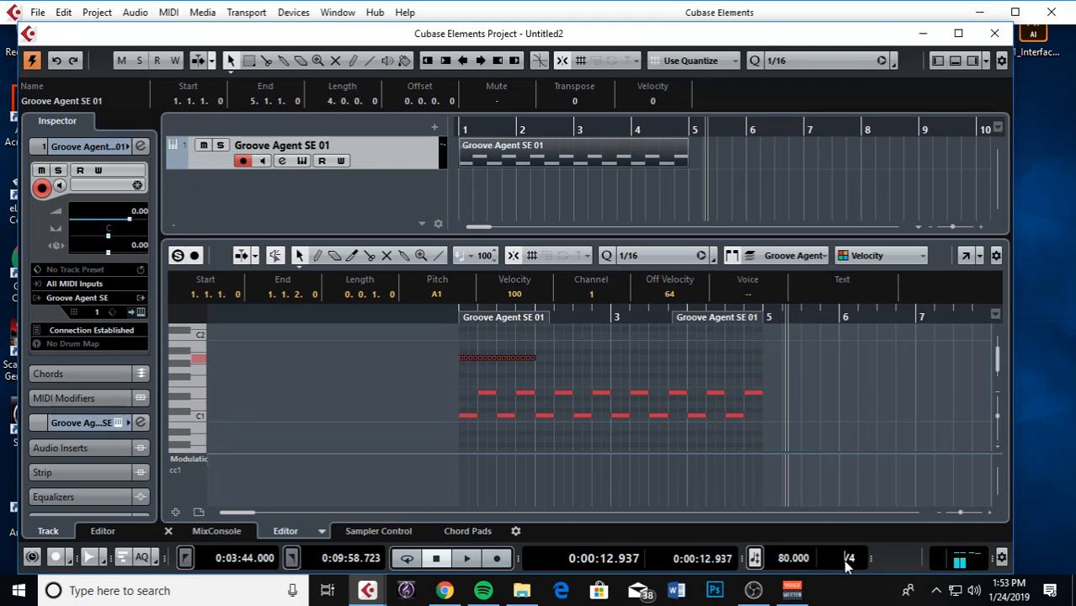
{"action": "key", "text": "Return"}
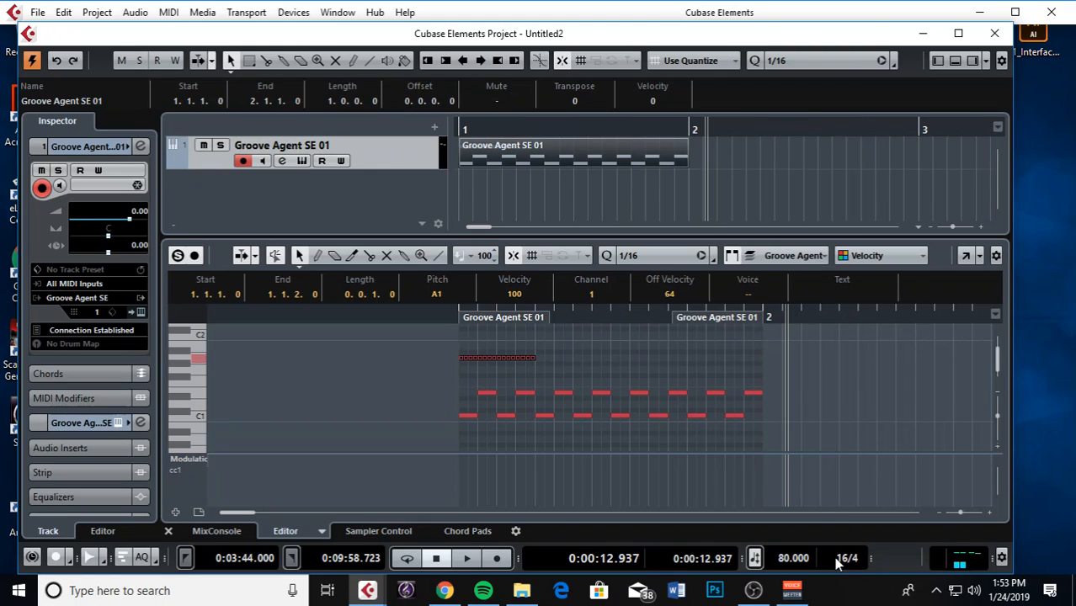
Set the time signature back to 4/4
{"action": "left_click_drag", "start_coordinate": [734, 128], "coordinate": [721, 130]}
{"action": "left_click", "coordinate": [844, 562]}
{"action": "key", "text": "BackSpace"}
{"action": "key", "text": "Return"}
Close the Key Editor and duplicate the Groove Agent SE 01 track
{"action": "left_click", "coordinate": [733, 171]}
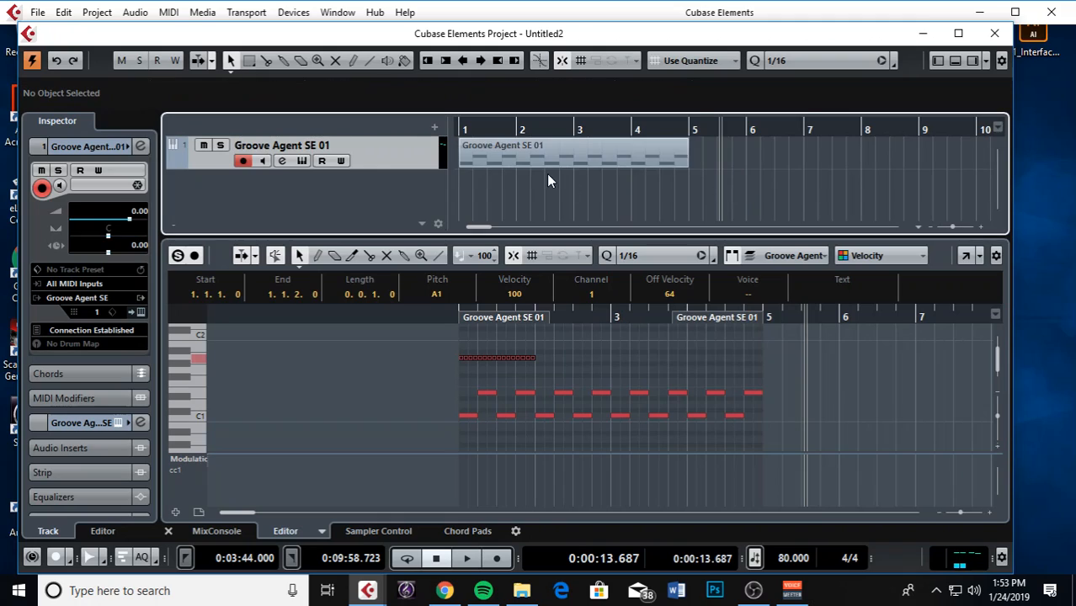
{"action": "key", "text": "g"}
{"action": "key", "text": "g"}
{"action": "left_click_drag", "start_coordinate": [510, 133], "coordinate": [422, 131]}
{"action": "key", "text": "h"}
{"action": "key", "text": "h"}
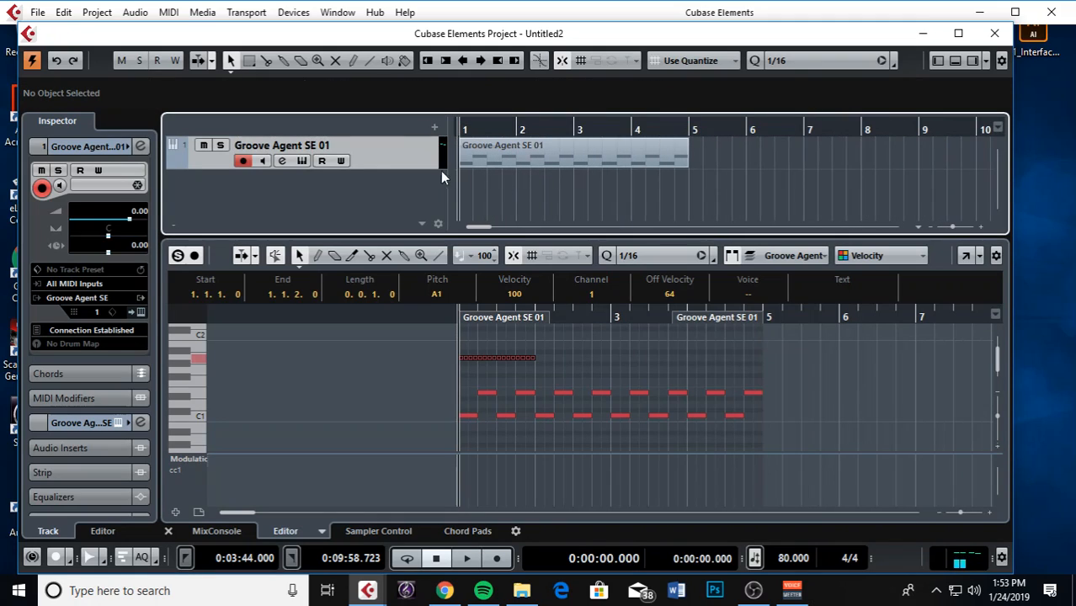
{"action": "left_click", "coordinate": [168, 531]}
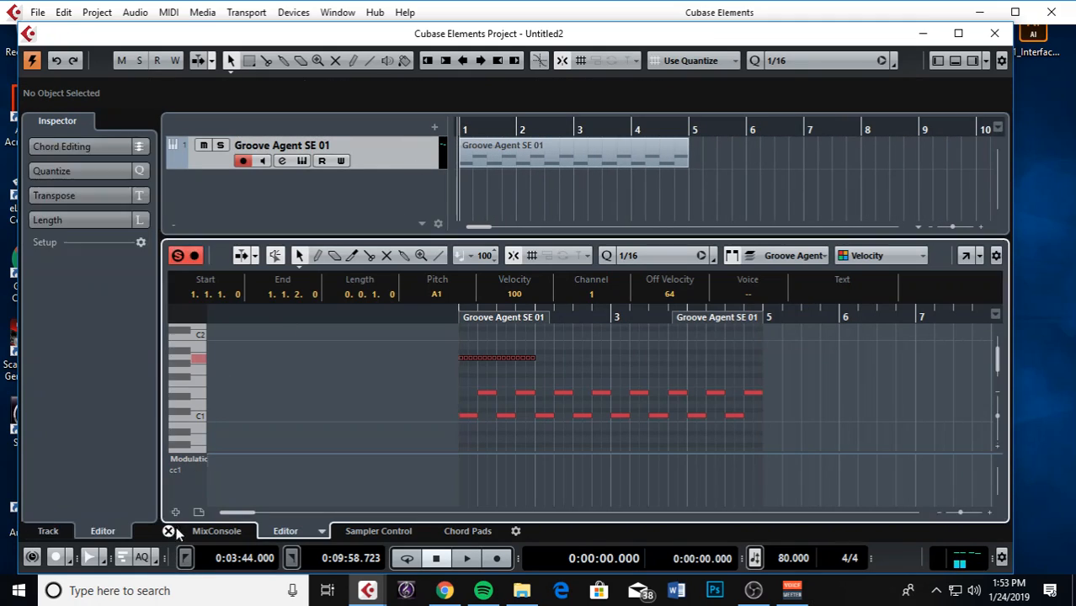
{"action": "right_click", "coordinate": [401, 165]}
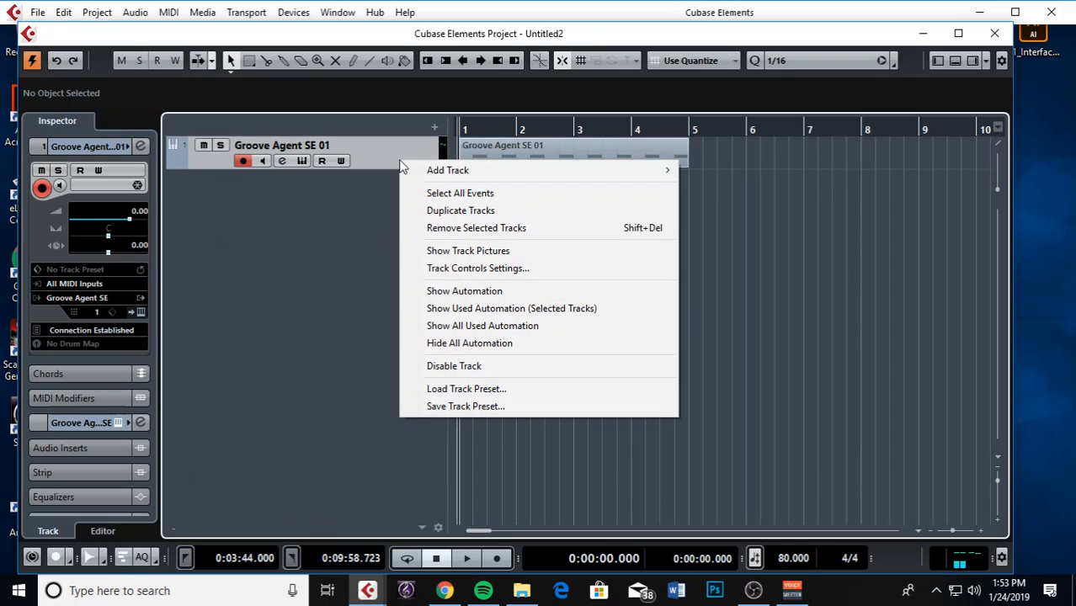
{"action": "left_click", "coordinate": [456, 212]}
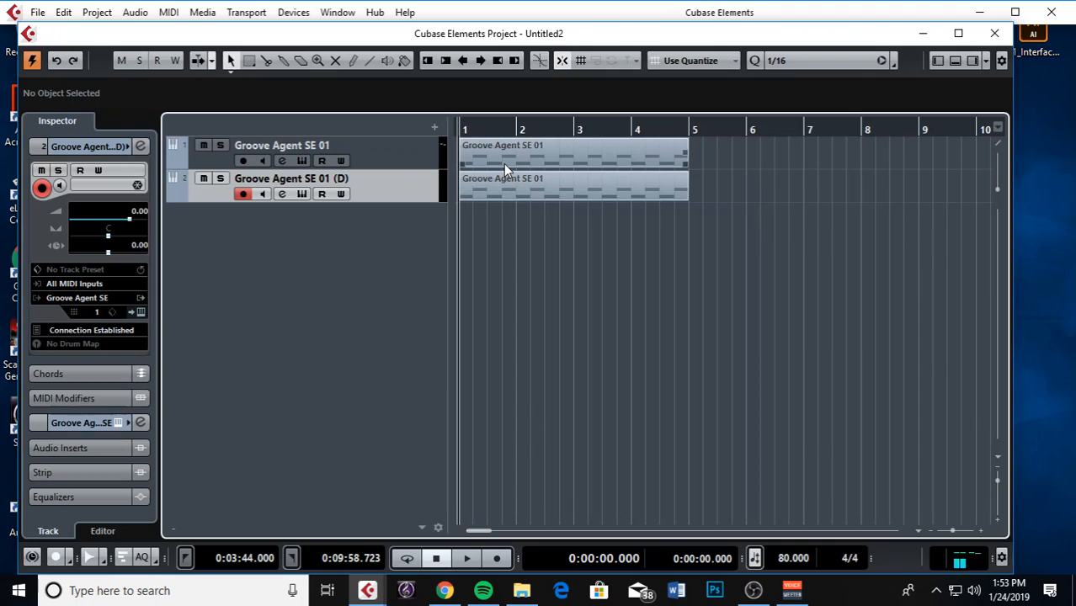
Delete both MIDI parts so the original and duplicate tracks are empty
{"action": "left_click", "coordinate": [504, 181]}
{"action": "key", "text": "Delete"}
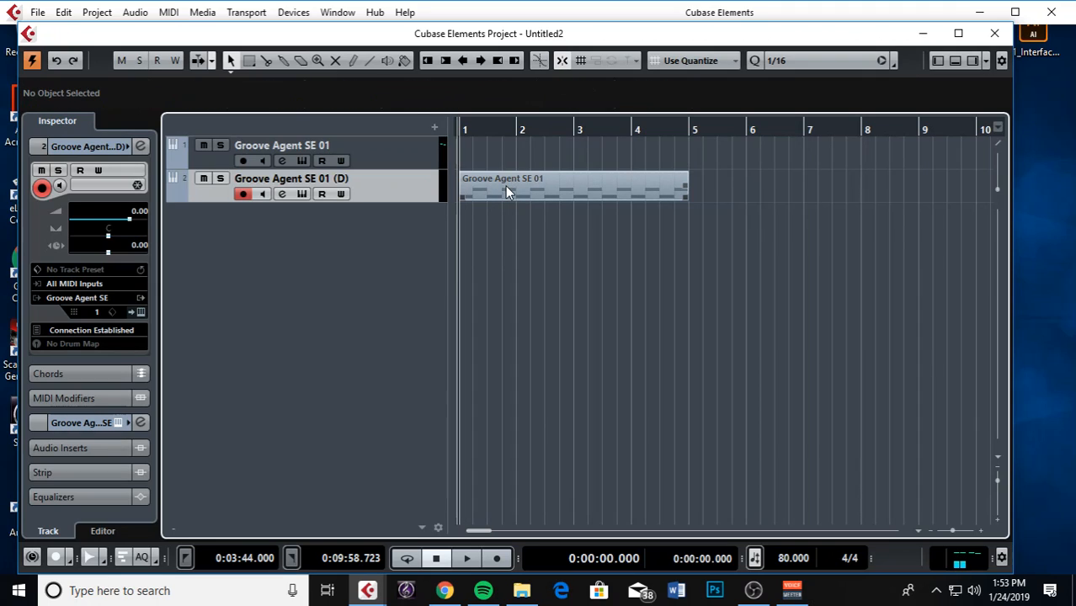
{"action": "left_click", "coordinate": [505, 186]}
{"action": "key", "text": "Delete"}
{"action": "left_click_drag", "start_coordinate": [471, 130], "coordinate": [402, 129]}
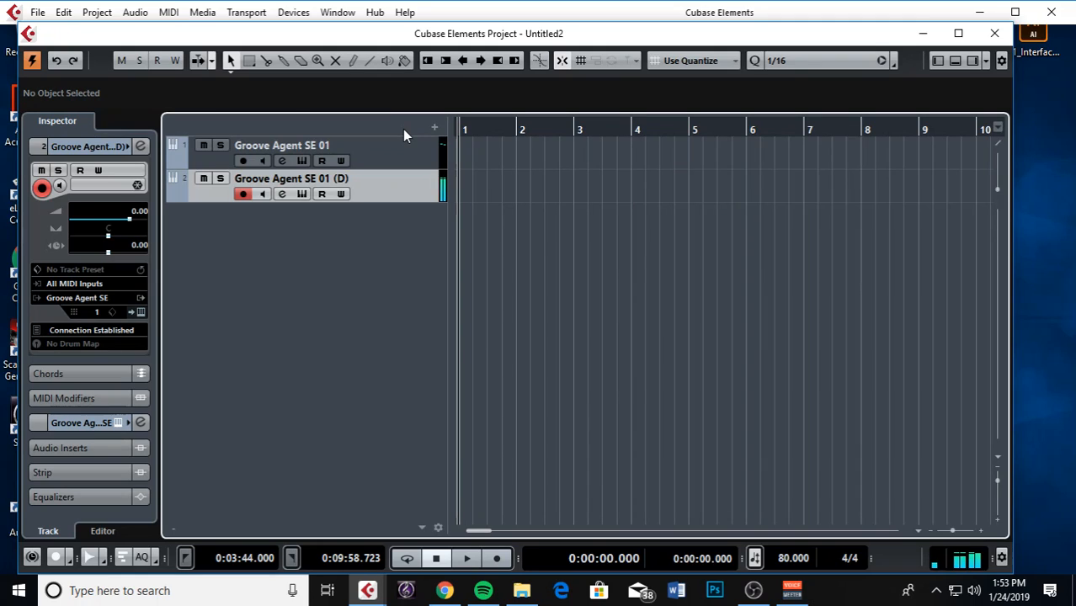
Return to the project start, widen the window, and play with the metronome on
{"action": "left_click", "coordinate": [488, 128]}
{"action": "key", "text": "Home"}
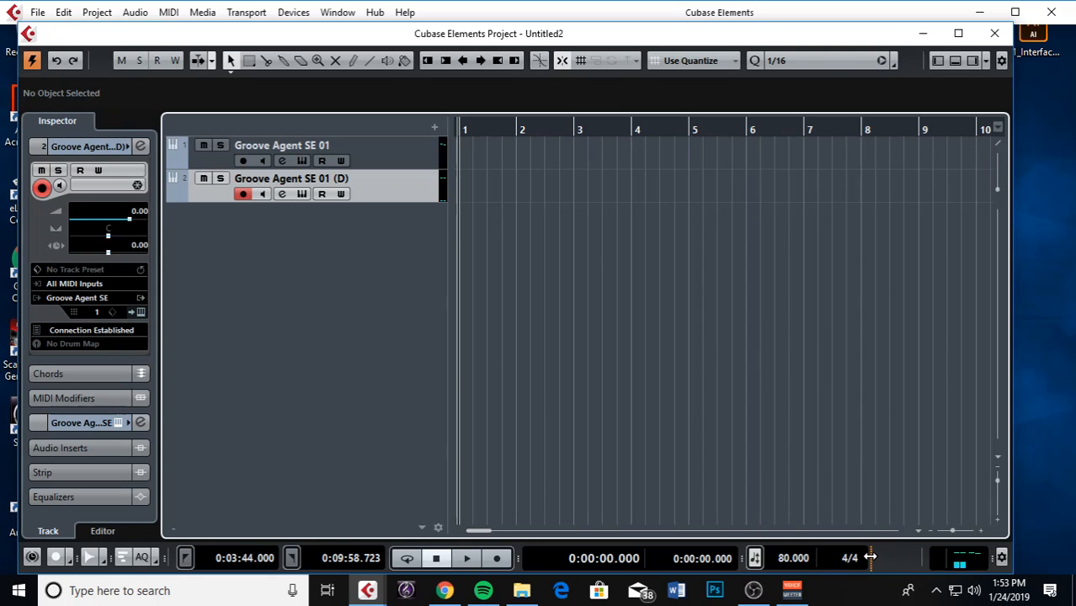
{"action": "left_click_drag", "start_coordinate": [1018, 554], "coordinate": [1061, 552]}
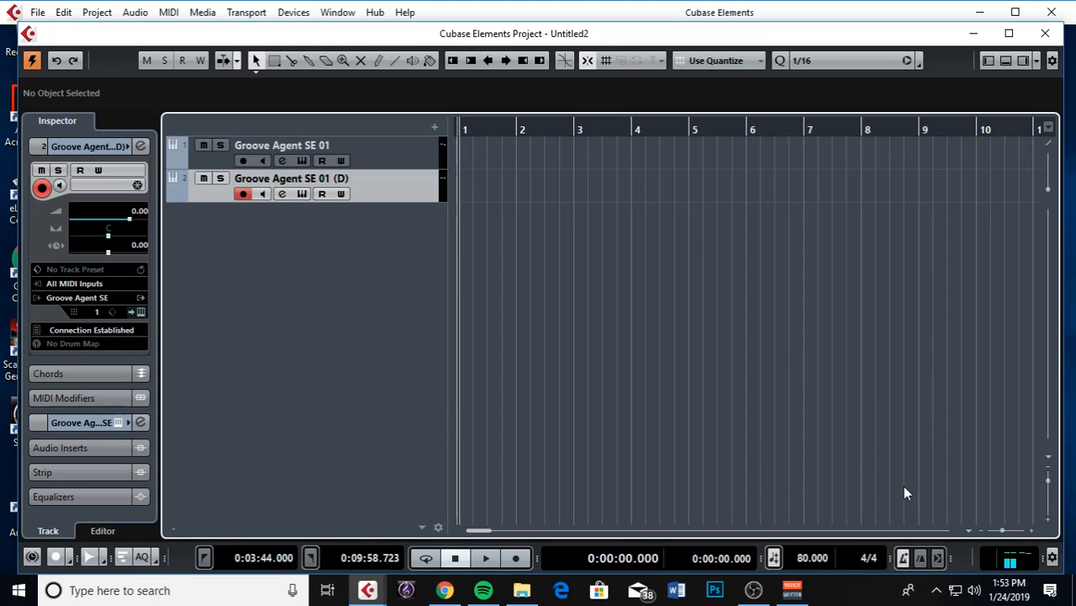
{"action": "key", "text": "c"}
{"action": "key", "text": "space"}
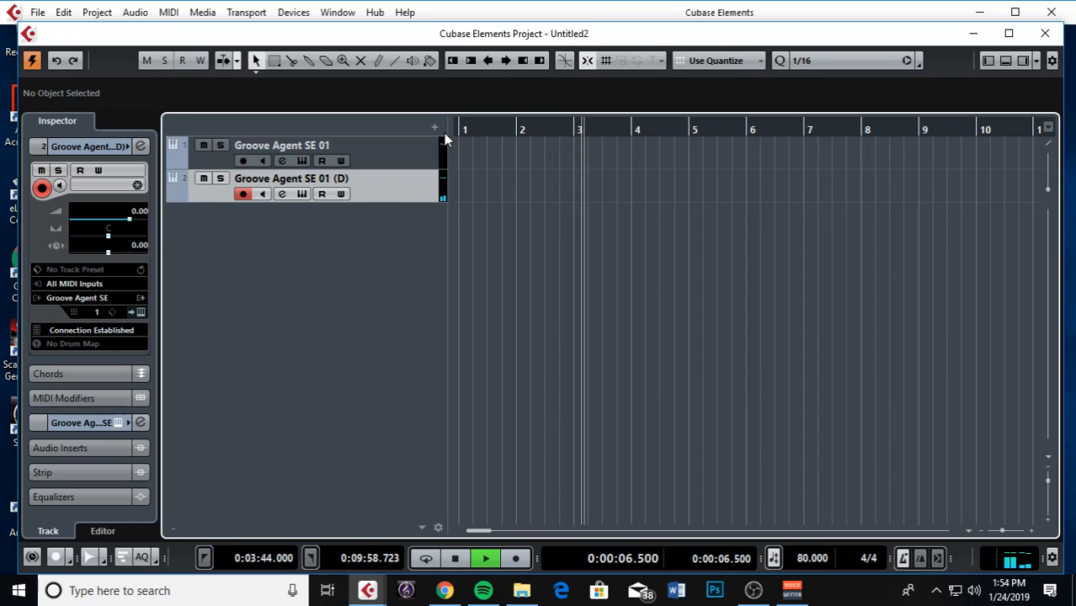
Change the project tempo from 80 to 100 BPM, then stop playback
{"action": "double_click", "coordinate": [810, 560]}
{"action": "type", "text": "1400"}
{"action": "key", "text": "BackSpace"}
{"action": "key", "text": "BackSpace"}
{"action": "key", "text": "BackSpace"}
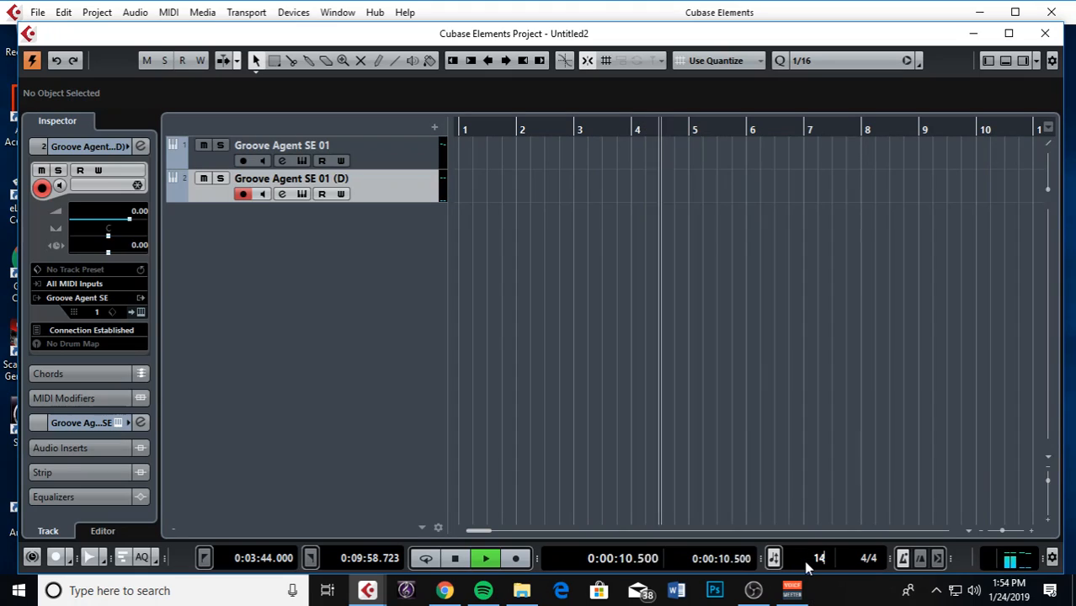
{"action": "type", "text": "00"}
{"action": "key", "text": "Return"}
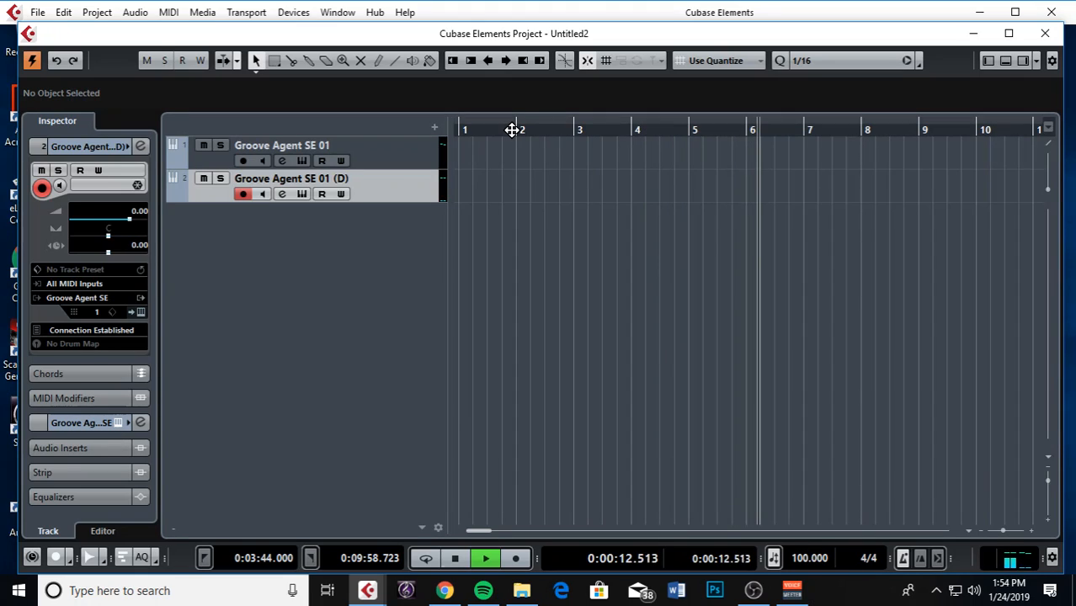
{"action": "key", "text": "space"}
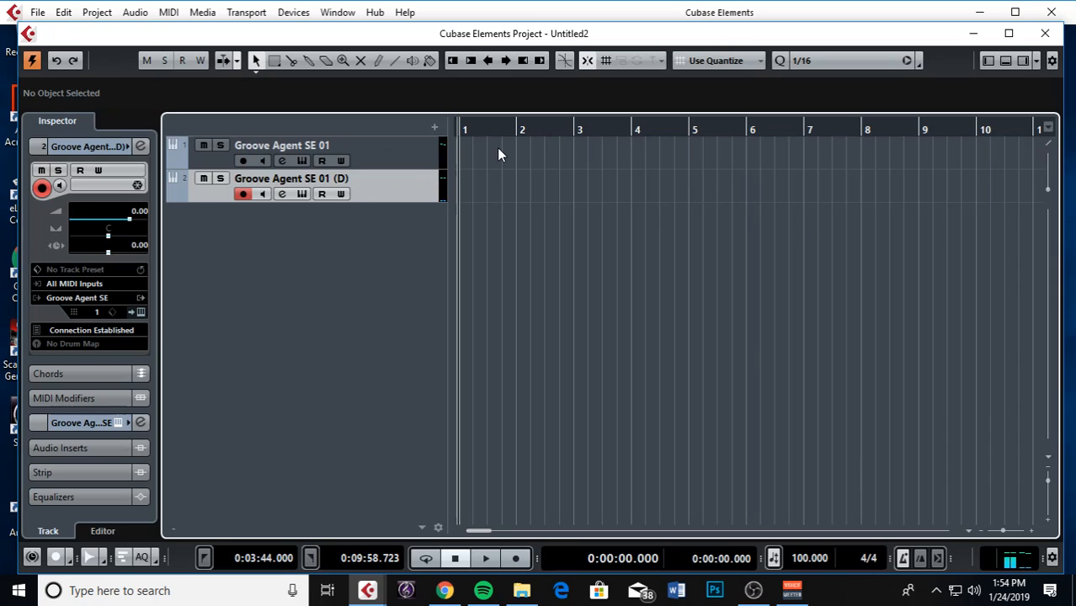
Record a new drum part on the duplicate track, make the track taller, and select the part
{"action": "key", "text": "KP_Multiply"}
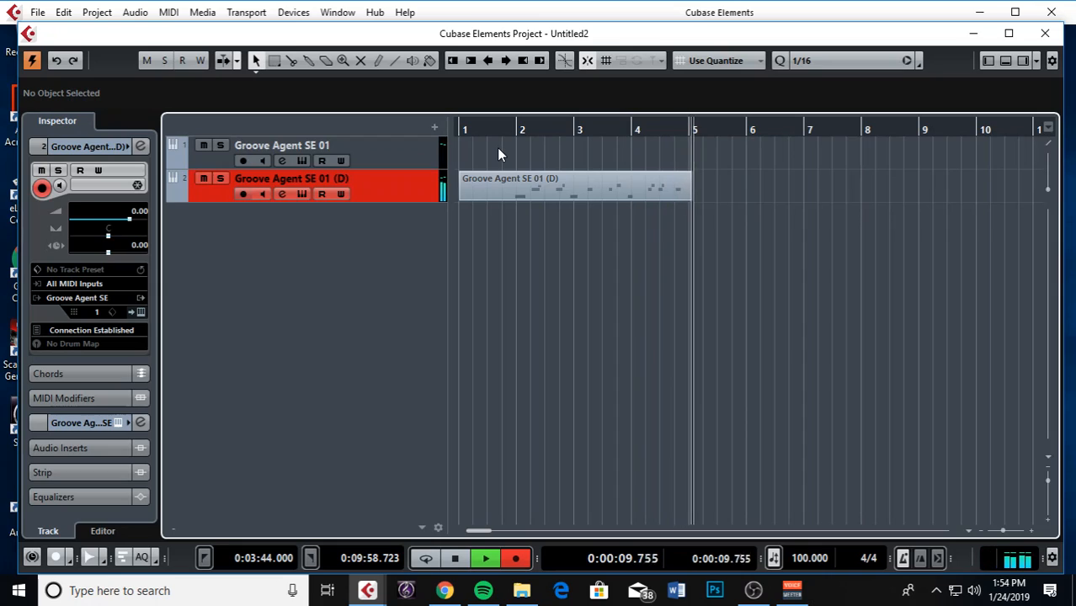
{"action": "key", "text": "space"}
{"action": "left_click", "coordinate": [509, 127]}
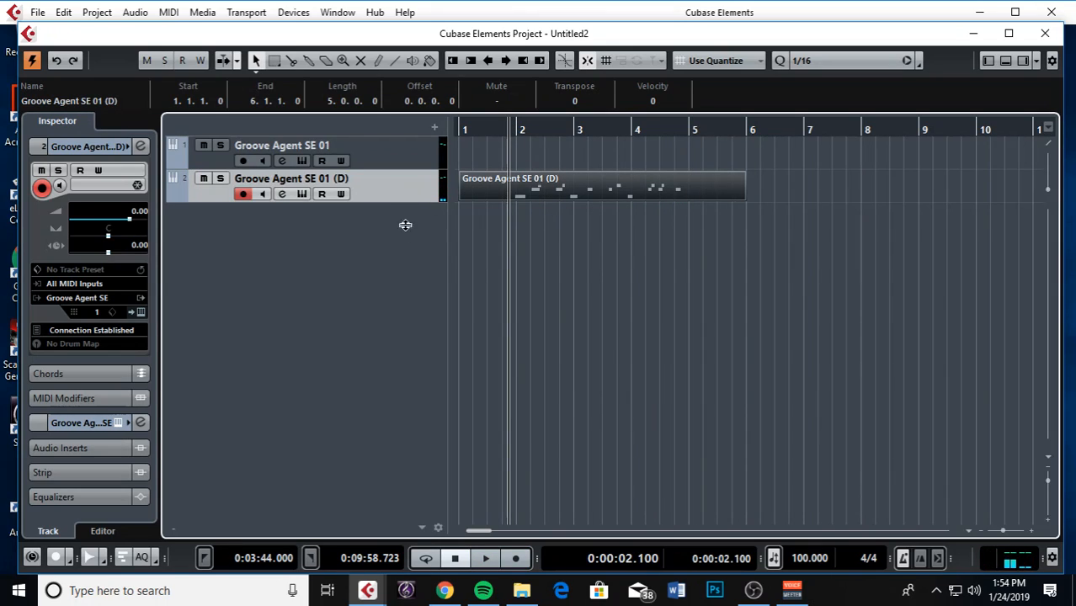
{"action": "left_click_drag", "start_coordinate": [405, 218], "coordinate": [408, 233]}
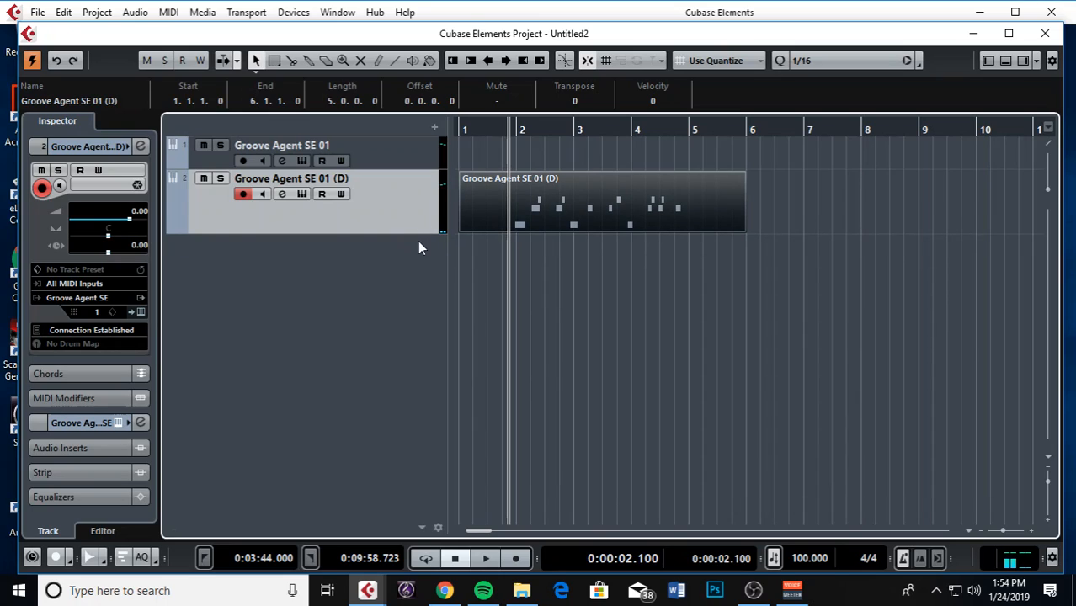
{"action": "left_click", "coordinate": [566, 154]}
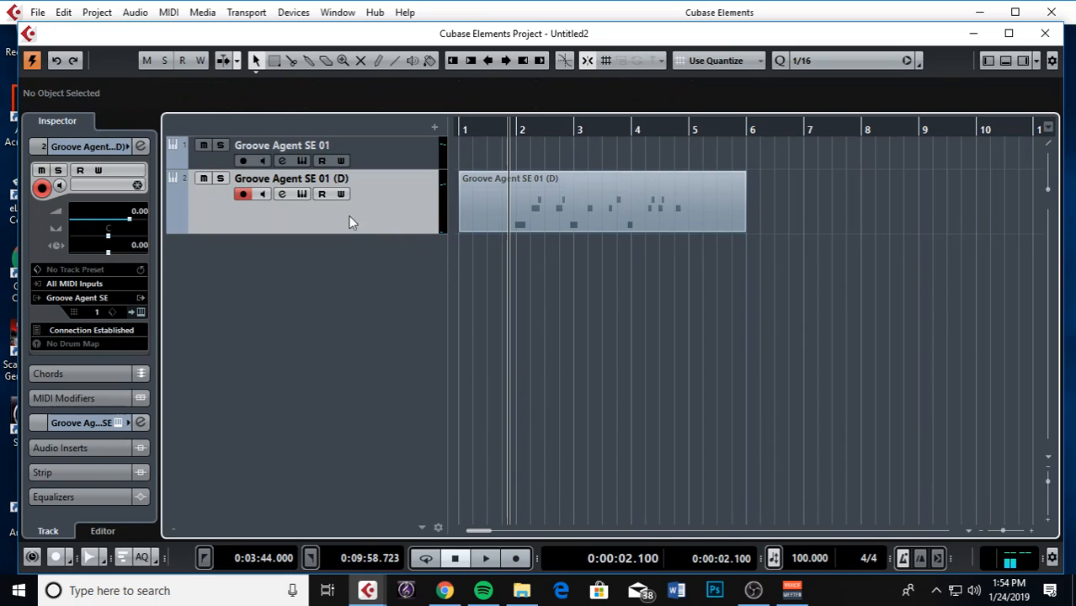
{"action": "left_click", "coordinate": [563, 207]}
Open the new part in the Key Editor, zoom in, and snap the E1 hit to 2.2.1.0
{"action": "double_click", "coordinate": [555, 194]}
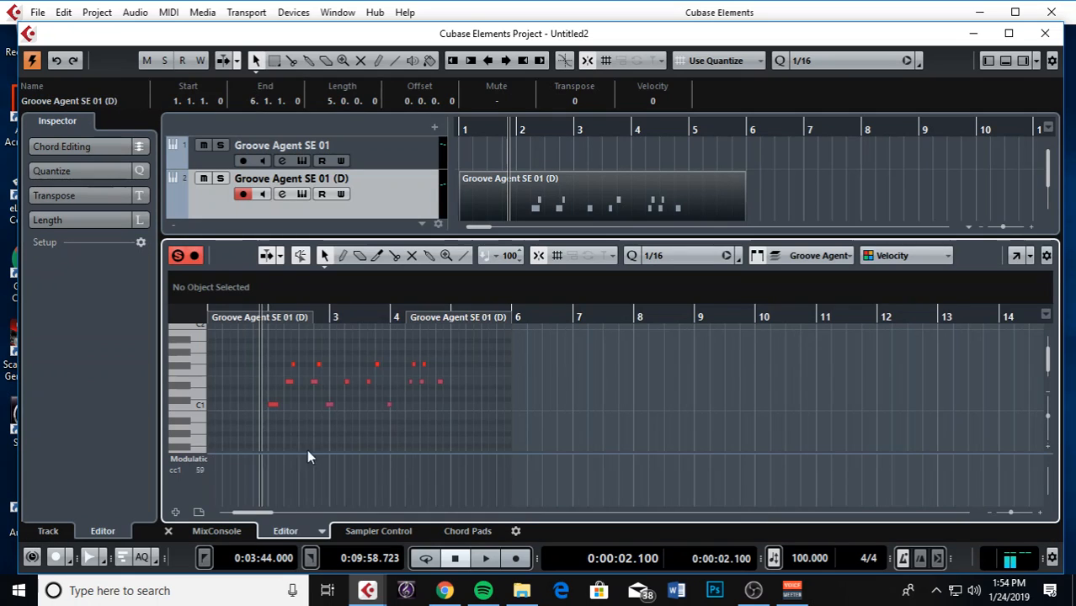
{"action": "left_click_drag", "start_coordinate": [716, 312], "coordinate": [637, 367]}
{"action": "key", "text": "h"}
{"action": "key", "text": "h"}
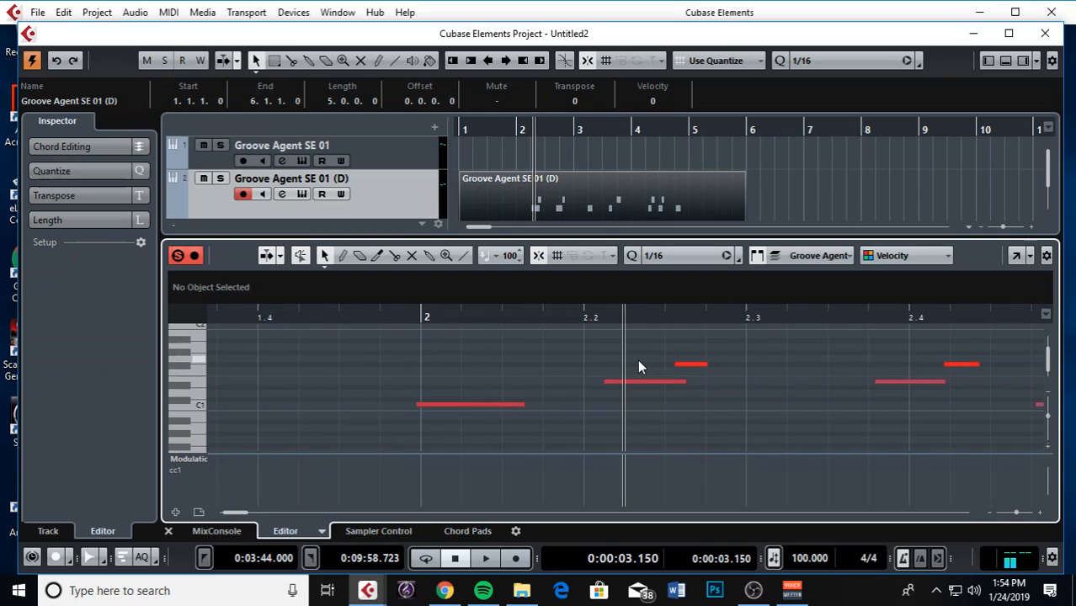
{"action": "key", "text": "h"}
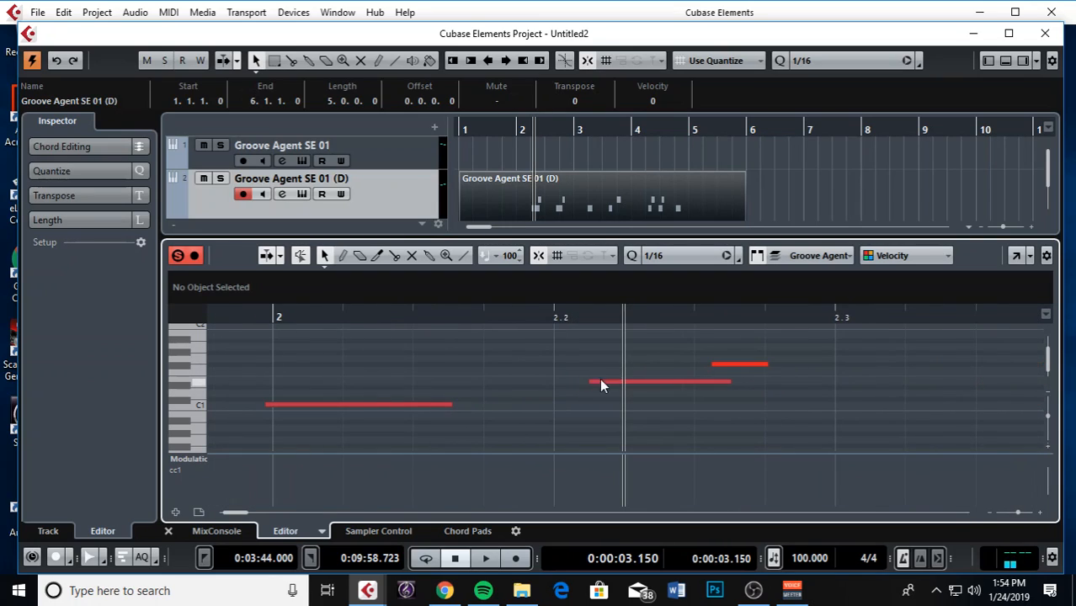
{"action": "left_click_drag", "start_coordinate": [612, 384], "coordinate": [576, 379]}
Adjust the short F#1 note near 2.2.3.0, then zoom out and reselect the part
{"action": "key", "text": "g"}
{"action": "key", "text": "g"}
{"action": "key", "text": "g"}
{"action": "key", "text": "g"}
{"action": "key", "text": "g"}
{"action": "key", "text": "g"}
{"action": "key", "text": "h"}
{"action": "key", "text": "h"}
{"action": "key", "text": "h"}
{"action": "key", "text": "h"}
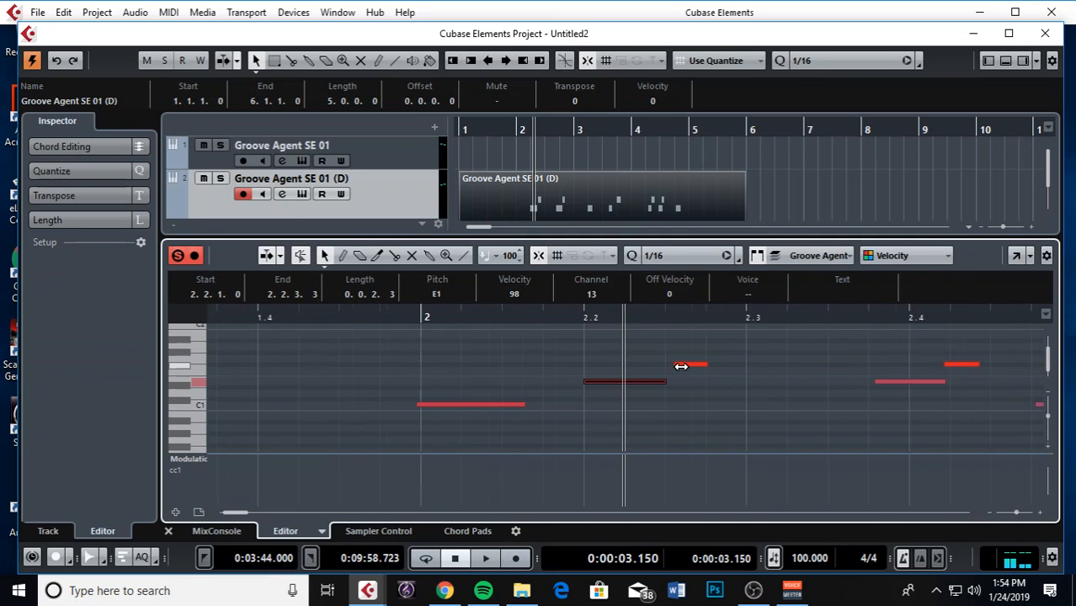
{"action": "left_click_drag", "start_coordinate": [686, 371], "coordinate": [676, 369]}
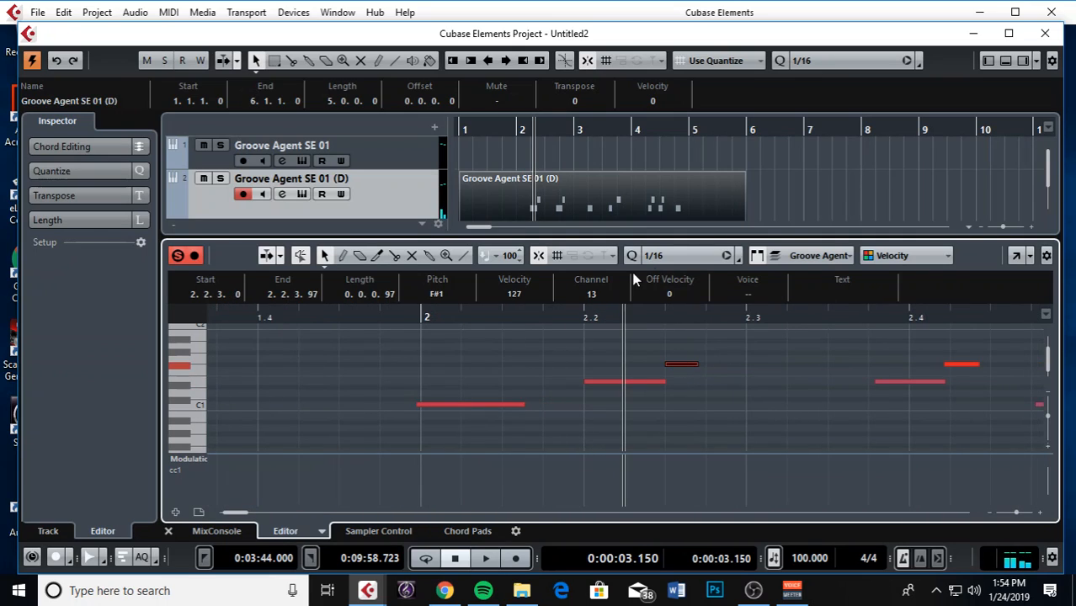
{"action": "key", "text": "g"}
{"action": "key", "text": "g"}
{"action": "key", "text": "g"}
{"action": "key", "text": "g"}
{"action": "key", "text": "g"}
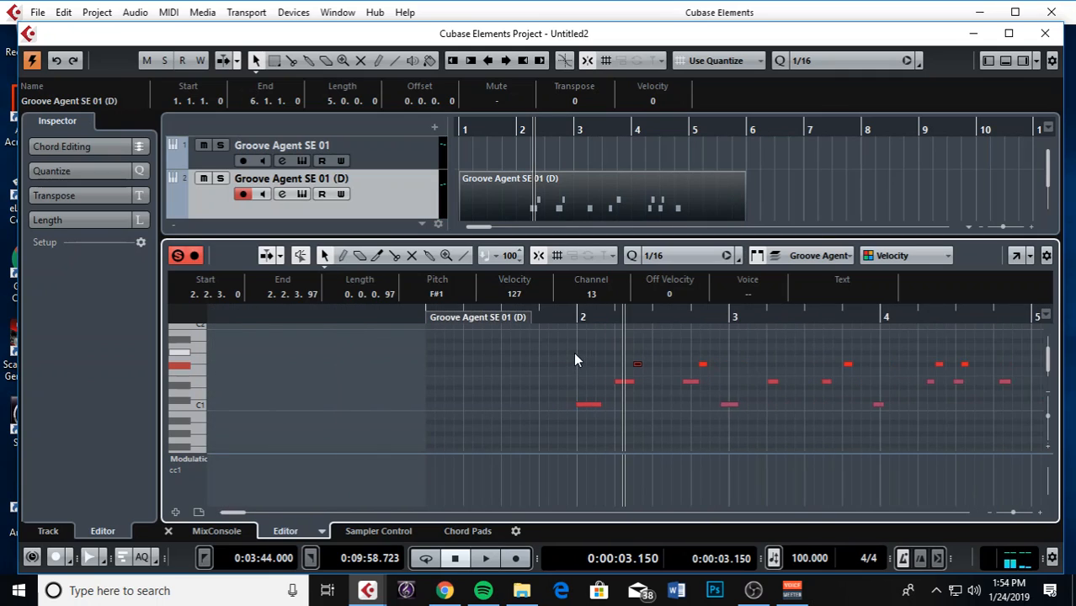
{"action": "left_click_drag", "start_coordinate": [532, 350], "coordinate": [917, 455]}
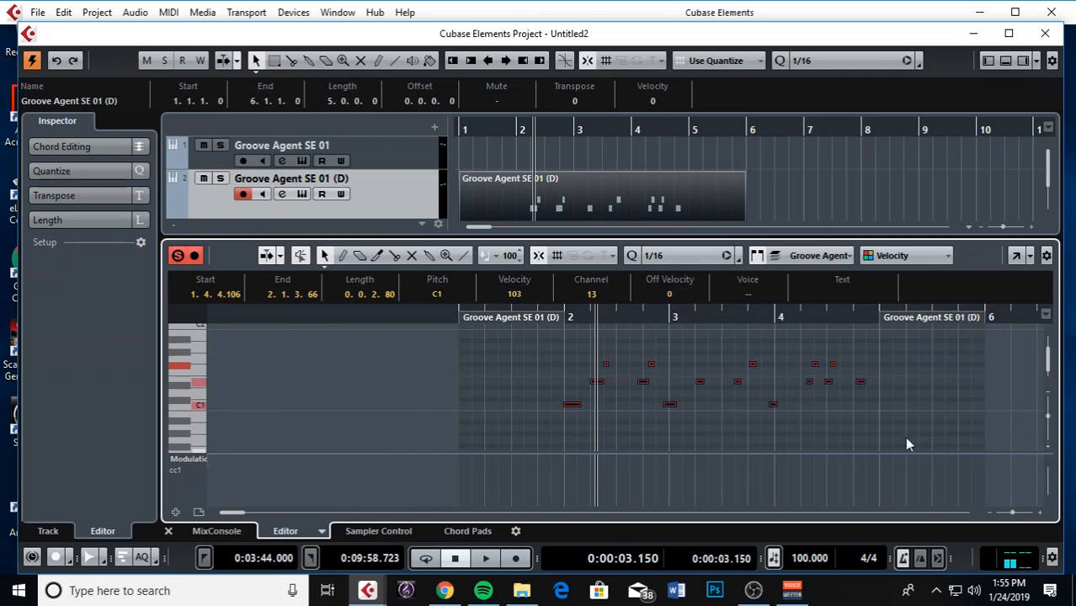
{"action": "left_click_drag", "start_coordinate": [527, 347], "coordinate": [942, 463]}
{"action": "left_click", "coordinate": [763, 202]}
{"action": "left_click", "coordinate": [628, 186]}
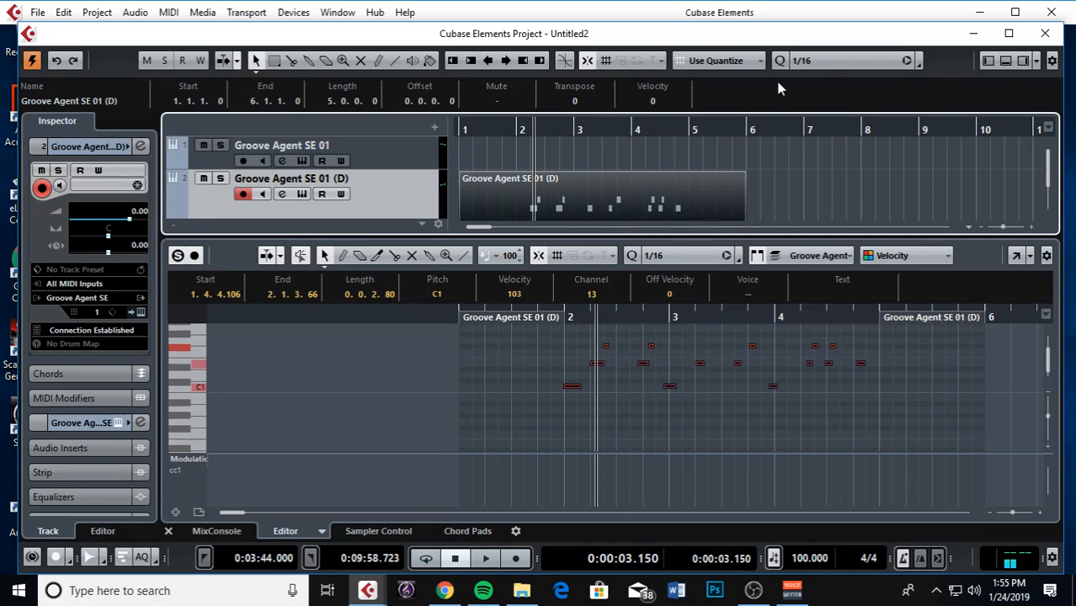
Set the quantize grid to 1/8 and quantize the selected drum notes
{"action": "left_click", "coordinate": [821, 61]}
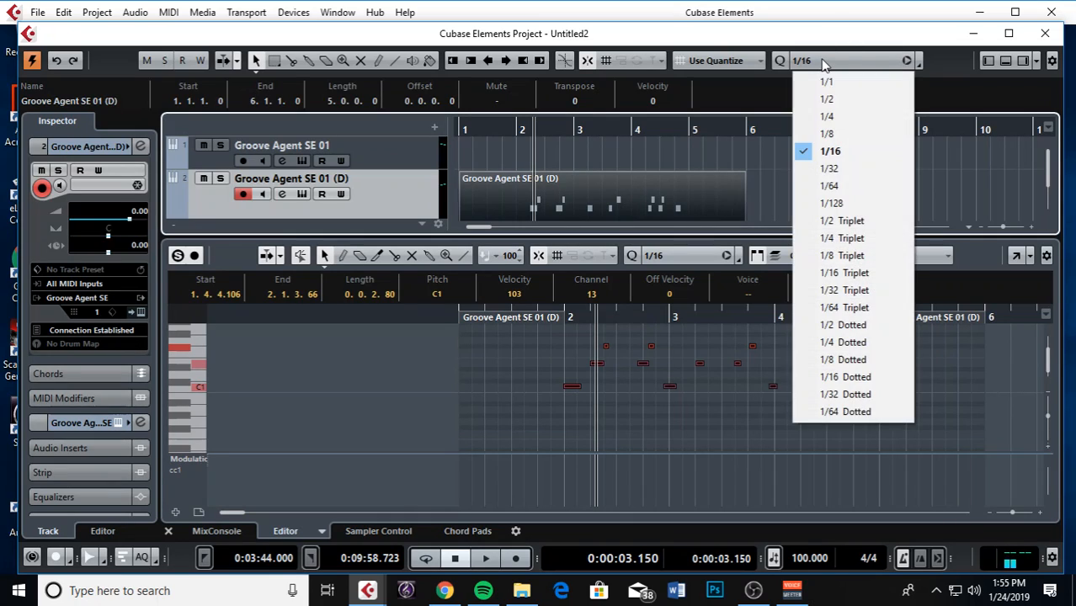
{"action": "left_click", "coordinate": [866, 139]}
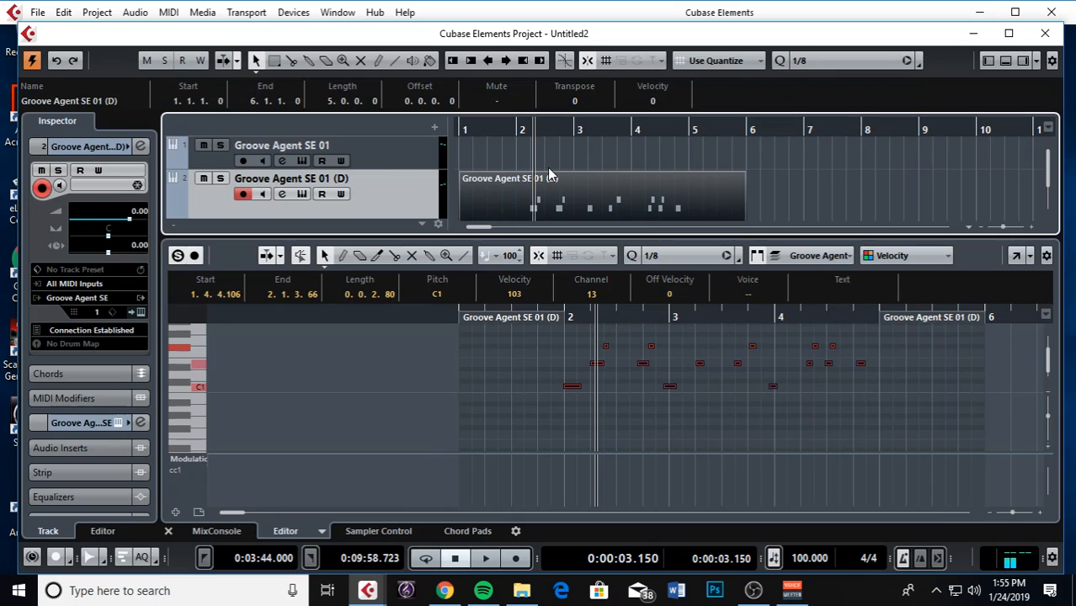
{"action": "key", "text": "q"}
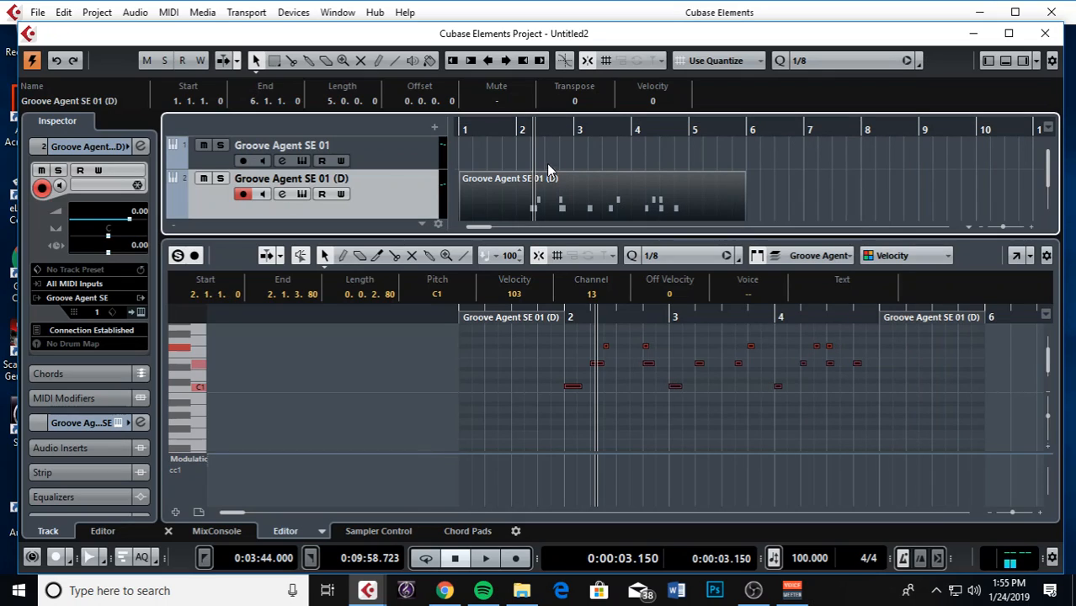
{"action": "left_click", "coordinate": [520, 131]}
{"action": "left_click_drag", "start_coordinate": [521, 131], "coordinate": [516, 149]}
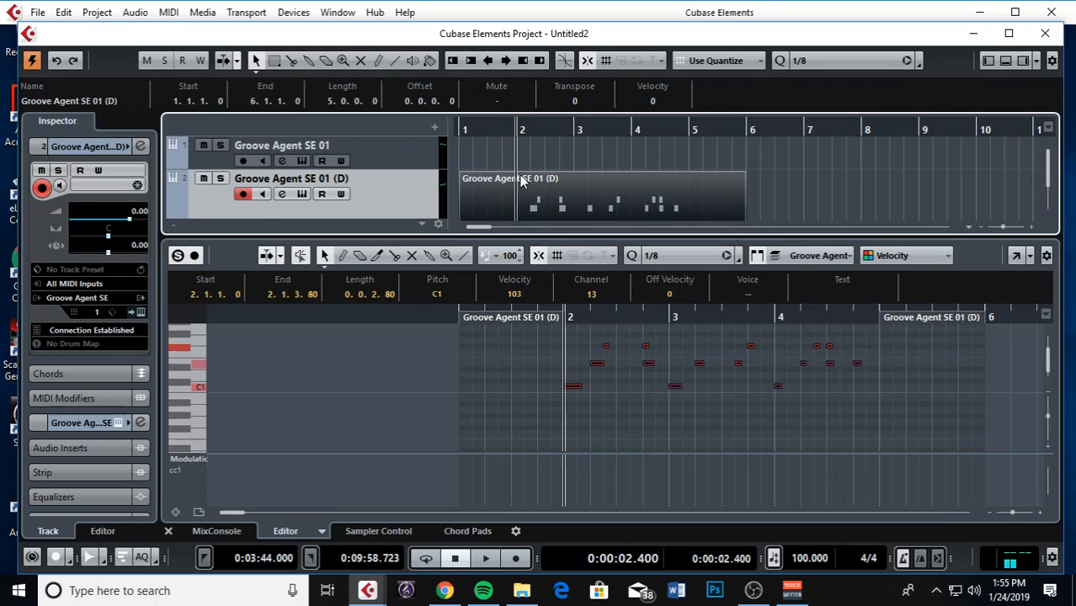
Undo and redo the 1/8 quantize to compare, then play back the quantized part
{"action": "key", "text": "ctrl+z"}
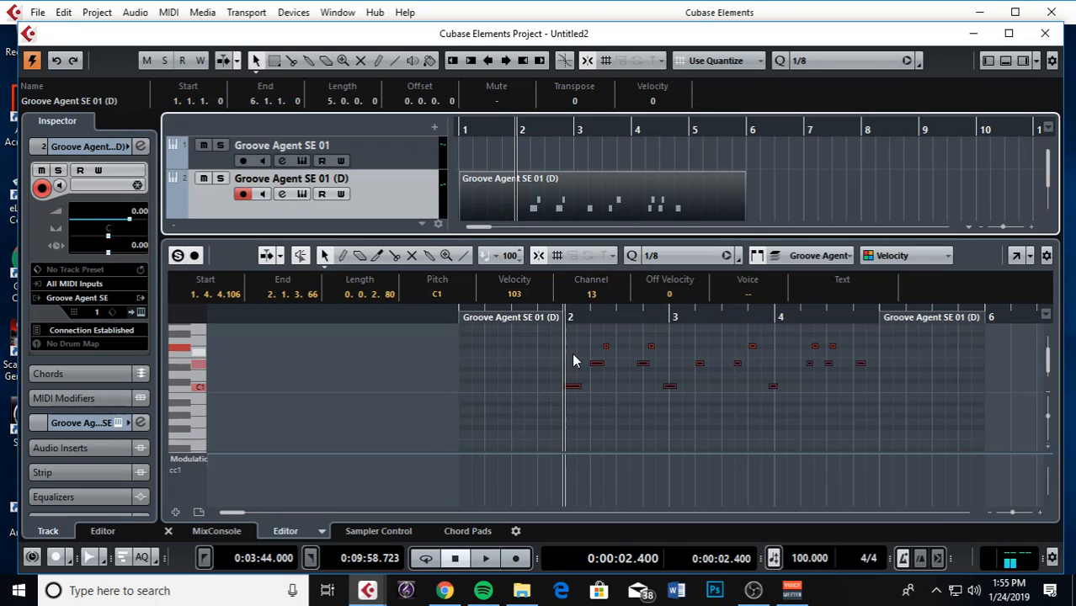
{"action": "left_click", "coordinate": [62, 12]}
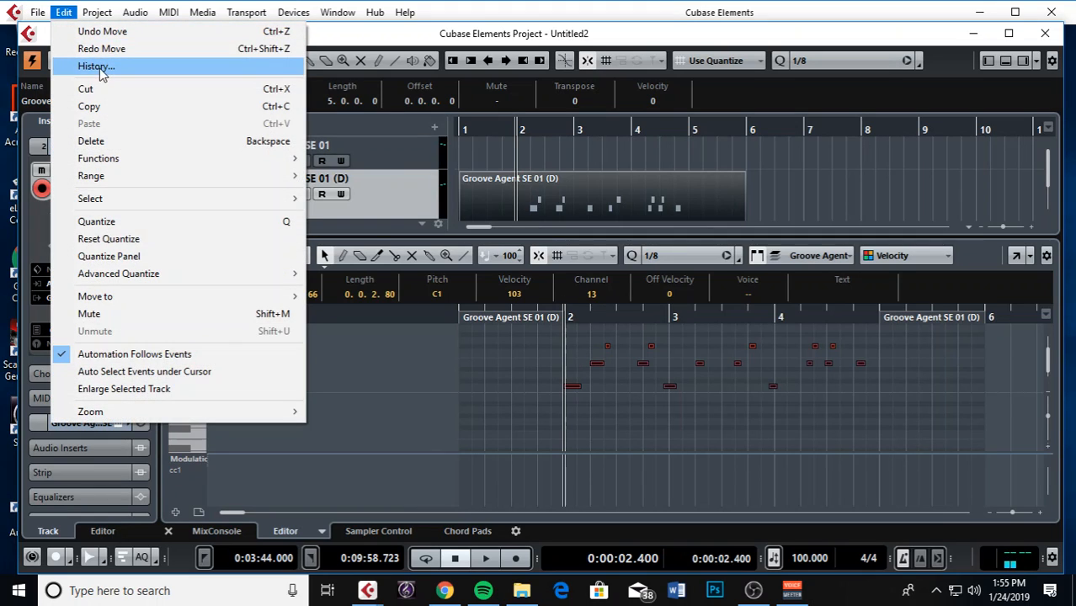
{"action": "left_click", "coordinate": [69, 13]}
{"action": "left_click", "coordinate": [69, 11]}
{"action": "left_click", "coordinate": [94, 48]}
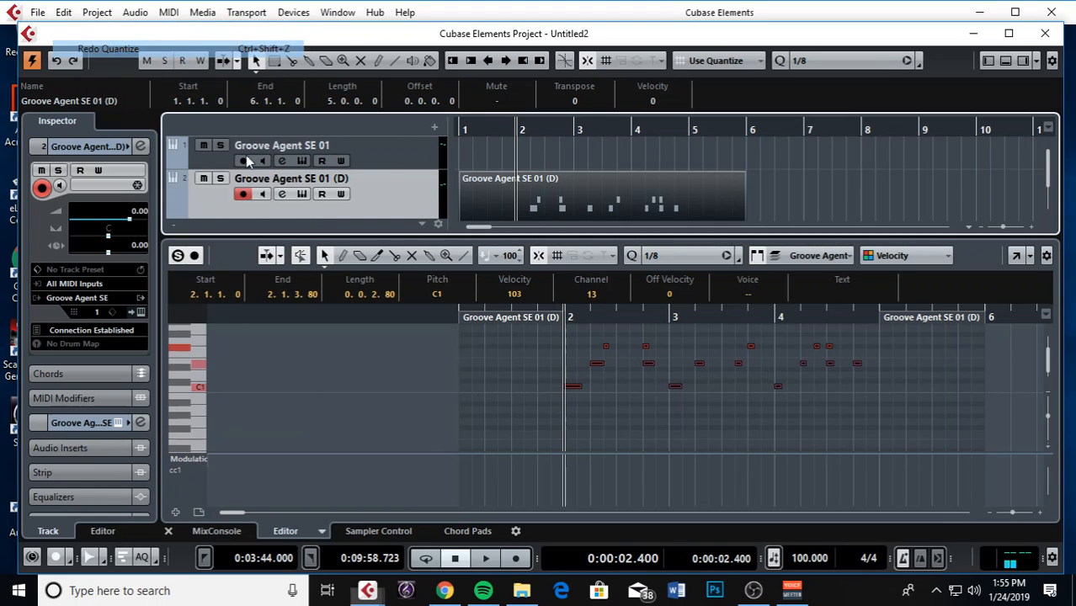
{"action": "left_click", "coordinate": [531, 350]}
{"action": "key", "text": "space"}
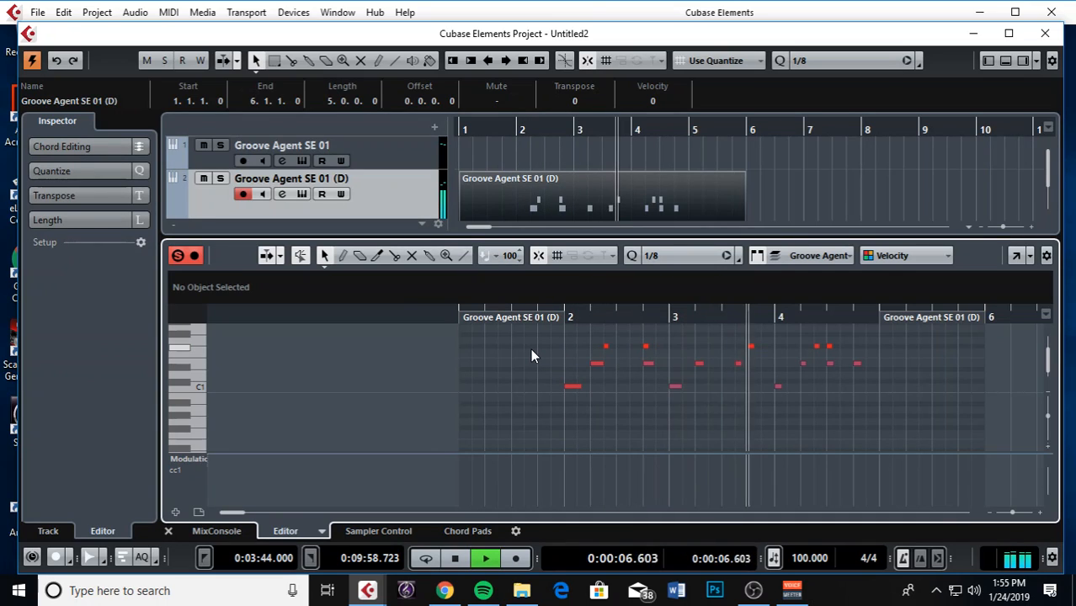
{"action": "key", "text": "space"}
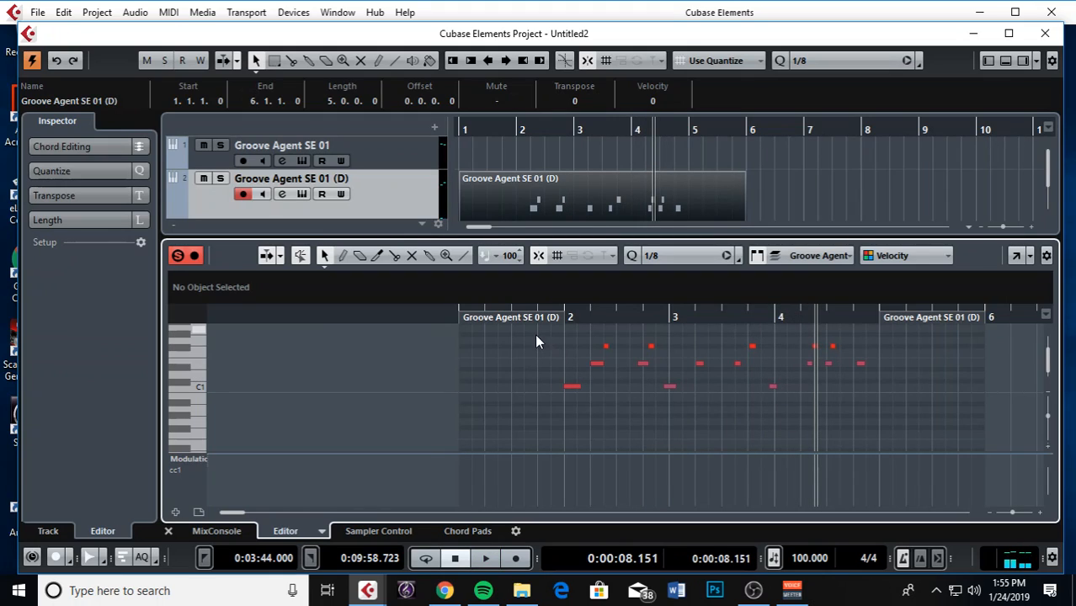
Select all the drum notes in the Key Editor again
{"action": "left_click_drag", "start_coordinate": [529, 330], "coordinate": [910, 412]}
{"action": "left_click_drag", "start_coordinate": [522, 337], "coordinate": [913, 422]}
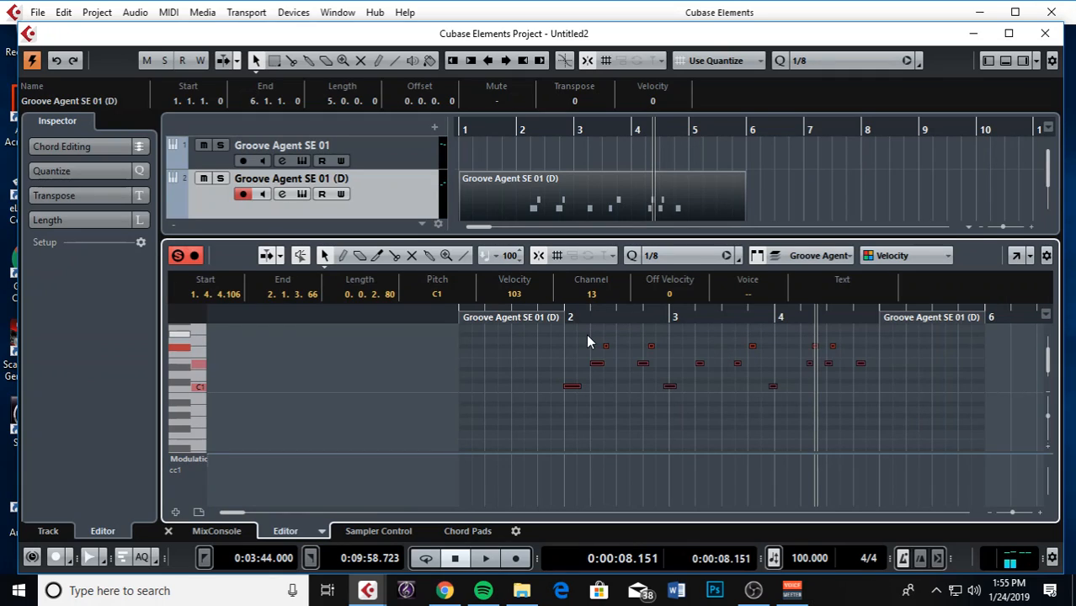
{"action": "left_click_drag", "start_coordinate": [517, 334], "coordinate": [885, 418]}
Quantize the selected drum notes to 1/16 and play the part back from bar 2
{"action": "left_click", "coordinate": [669, 254]}
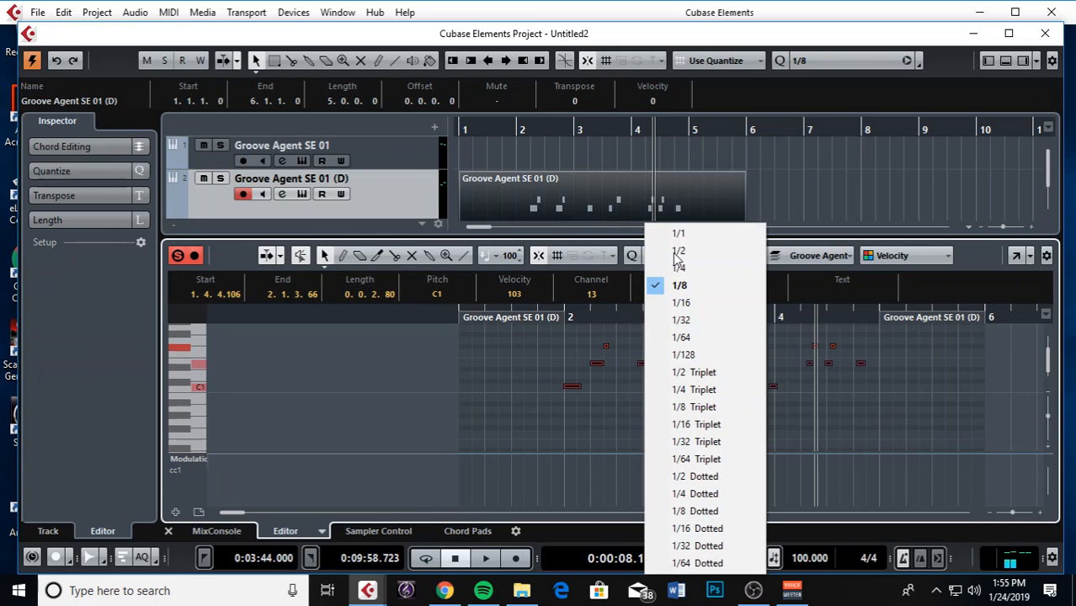
{"action": "left_click", "coordinate": [707, 303]}
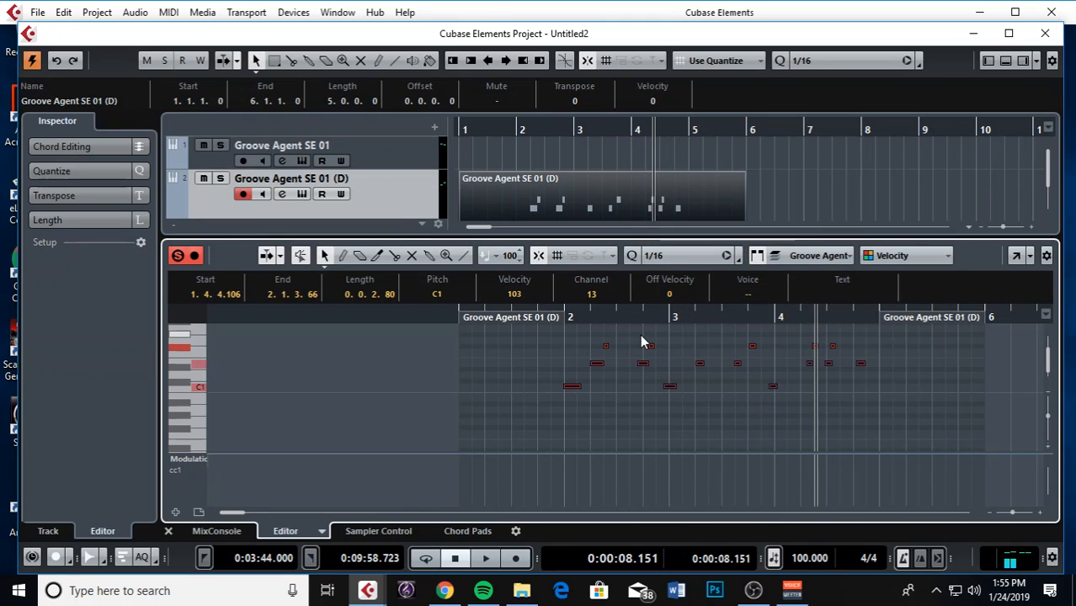
{"action": "key", "text": "q"}
{"action": "left_click_drag", "start_coordinate": [589, 316], "coordinate": [545, 318]}
{"action": "key", "text": "space"}
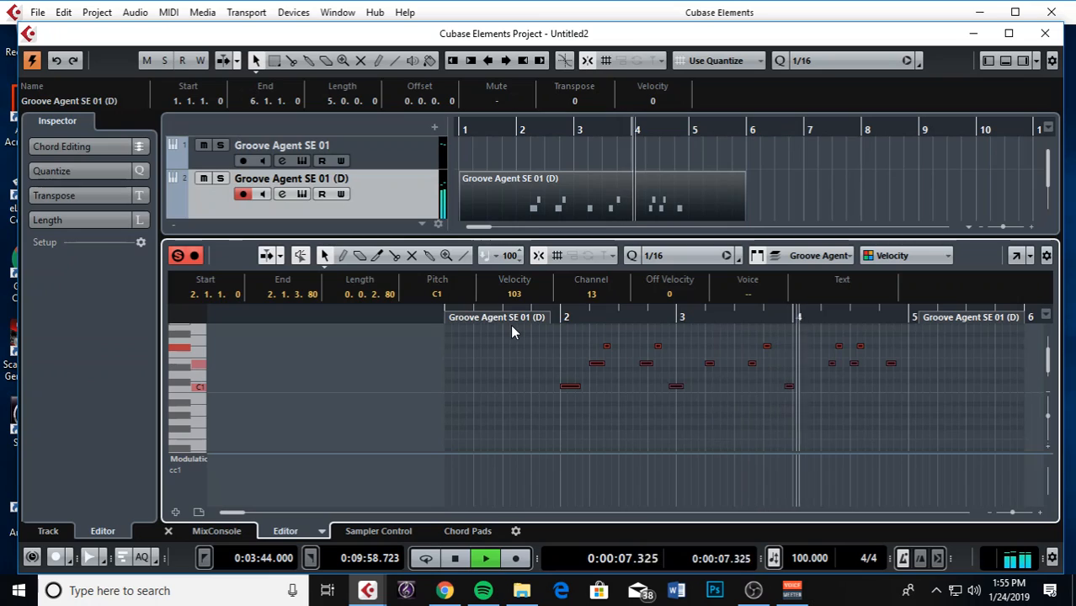
{"action": "key", "text": "space"}
Zoom in to check the F#1 hit at 2.2.4.0, then close the Key Editor
{"action": "left_click", "coordinate": [590, 319]}
{"action": "left_click_drag", "start_coordinate": [590, 319], "coordinate": [635, 359]}
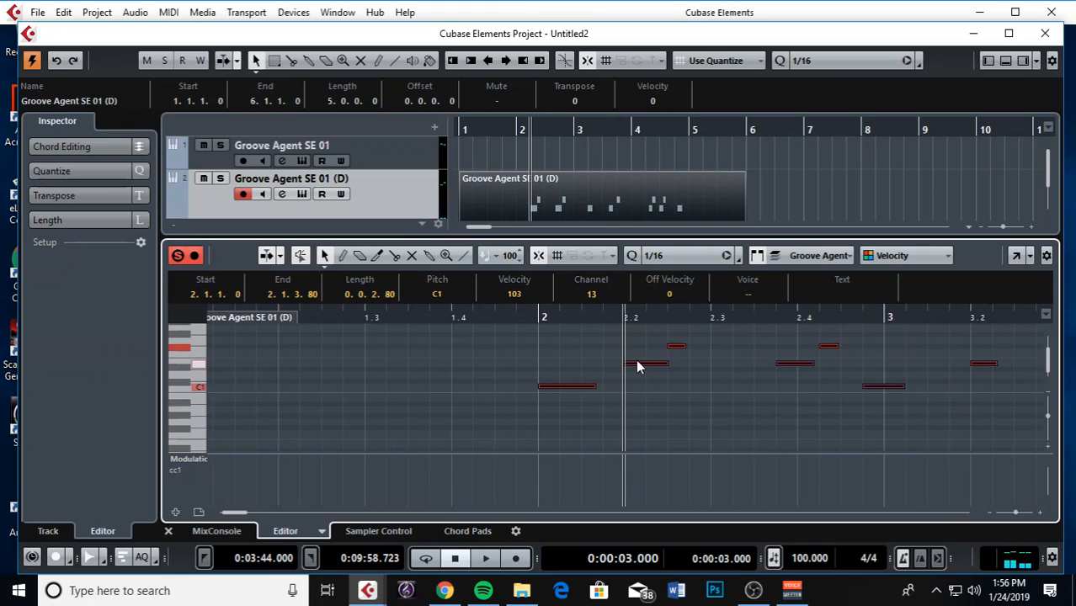
{"action": "key", "text": "h"}
{"action": "key", "text": "g"}
{"action": "key", "text": "g"}
{"action": "key", "text": "g"}
{"action": "key", "text": "g"}
{"action": "key", "text": "g"}
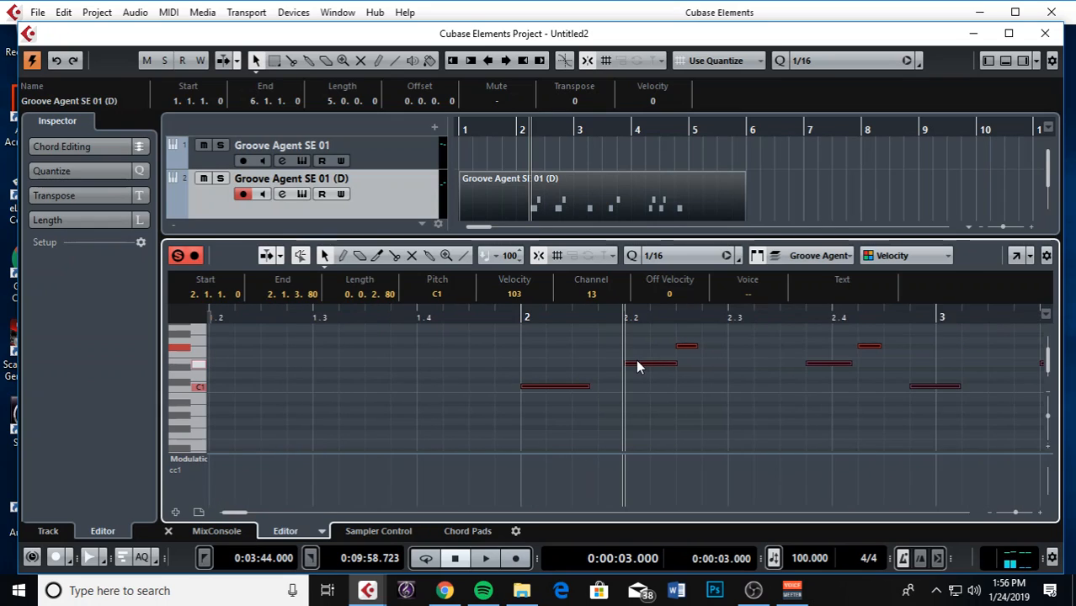
{"action": "left_click", "coordinate": [676, 260]}
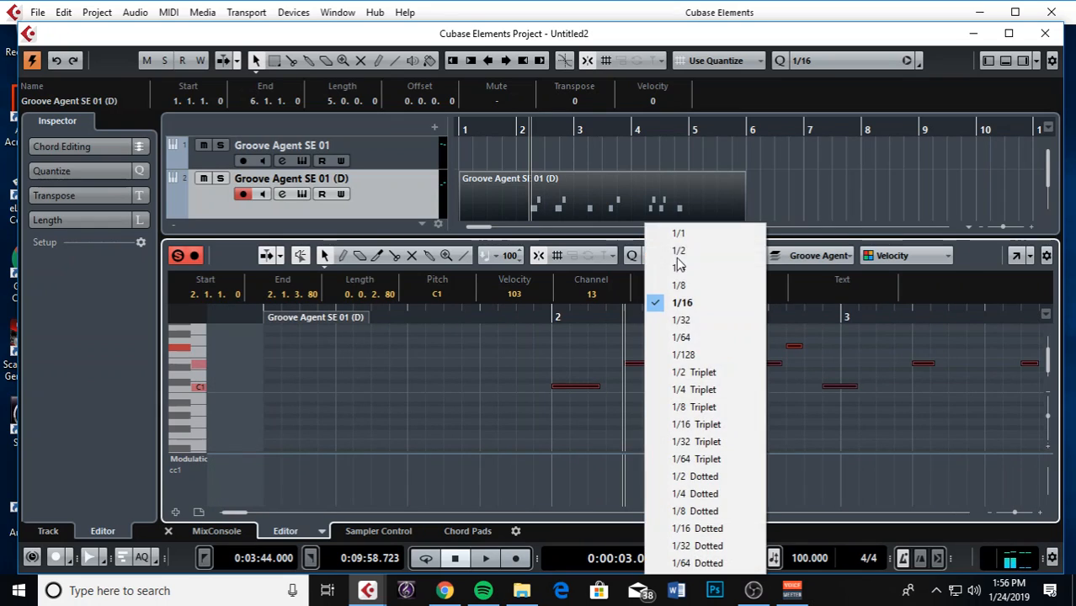
{"action": "left_click", "coordinate": [684, 303]}
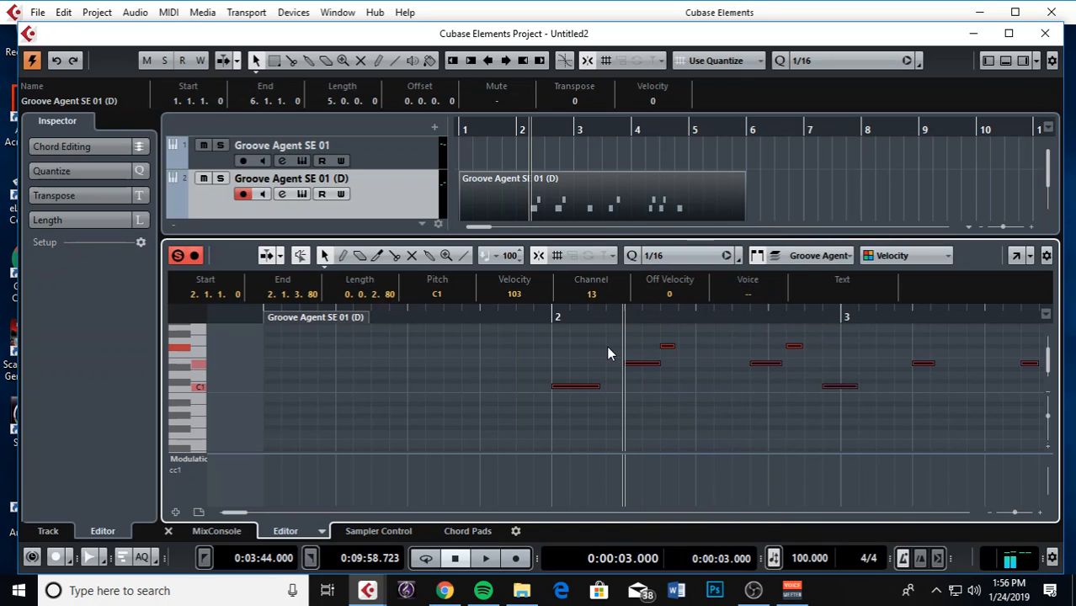
{"action": "left_click", "coordinate": [663, 342]}
{"action": "mouse_move", "coordinate": [665, 347]}
{"action": "left_mouse_down"}
{"action": "mouse_move", "coordinate": [683, 347]}
{"action": "mouse_move", "coordinate": [665, 355]}
{"action": "left_mouse_up"}
{"action": "key", "text": "g"}
{"action": "key", "text": "g"}
{"action": "key", "text": "g"}
{"action": "key", "text": "g"}
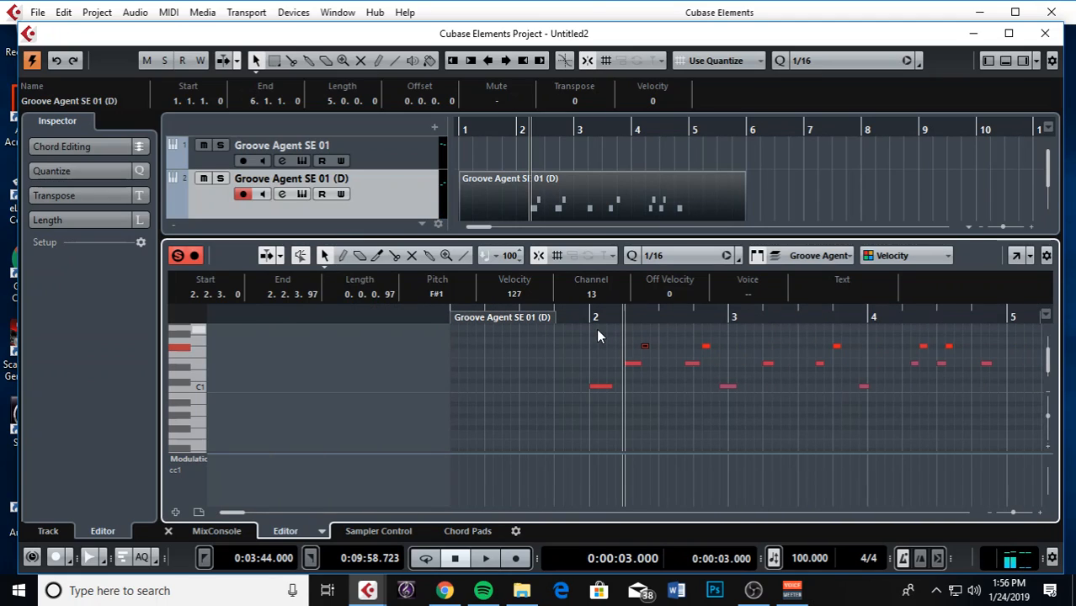
{"action": "left_click", "coordinate": [169, 531]}
Place the playback position at bar 6 and turn off the metronome
{"action": "key", "text": "g"}
{"action": "key", "text": "g"}
{"action": "key", "text": "g"}
{"action": "key", "text": "g"}
{"action": "key", "text": "g"}
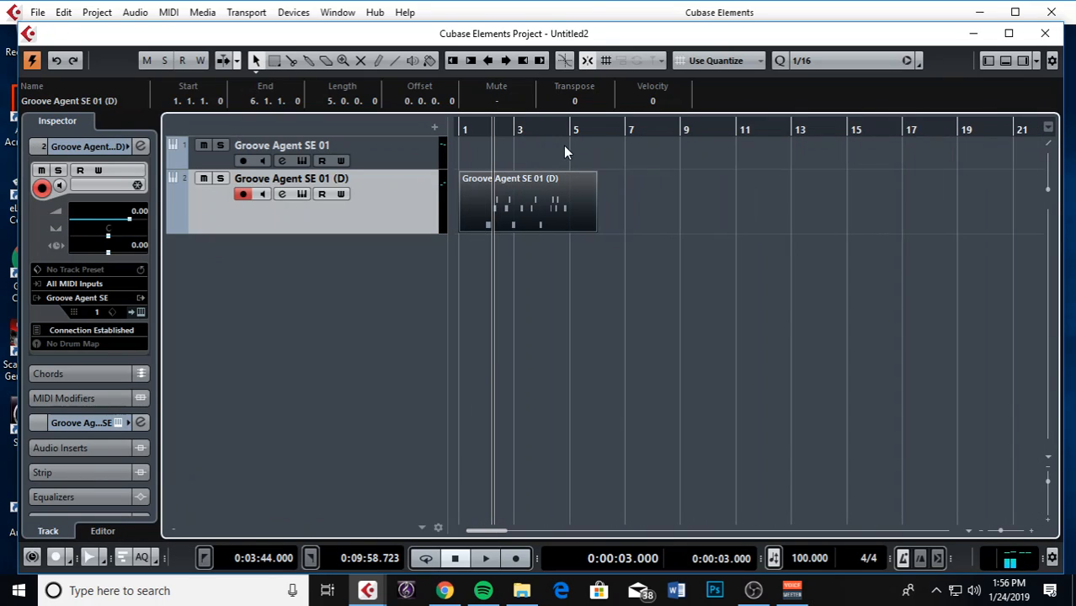
{"action": "key", "text": "h"}
{"action": "key", "text": "h"}
{"action": "key", "text": "h"}
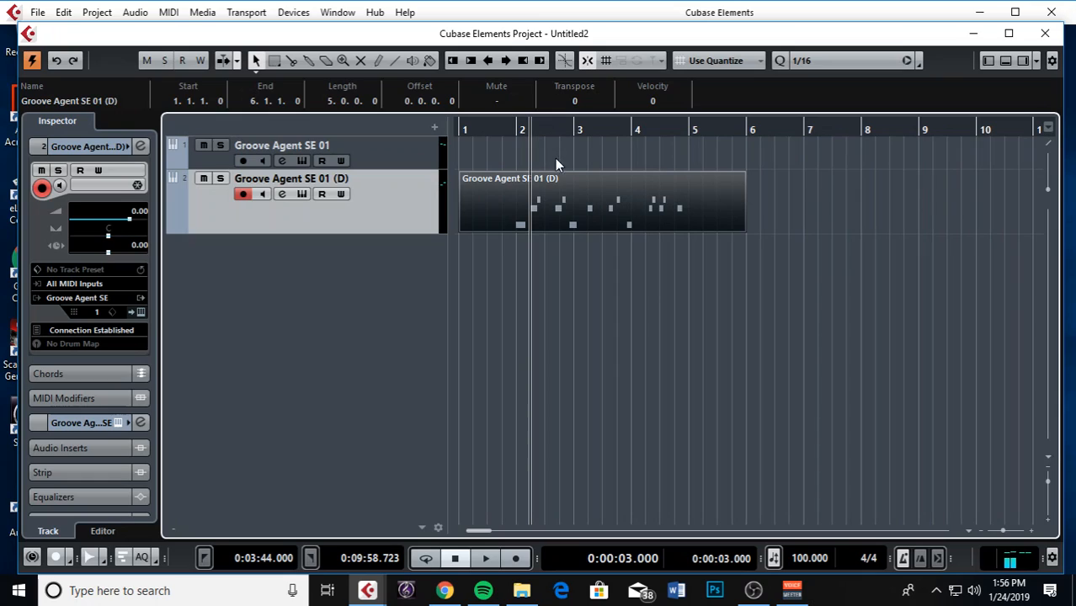
{"action": "left_click_drag", "start_coordinate": [517, 134], "coordinate": [563, 134]}
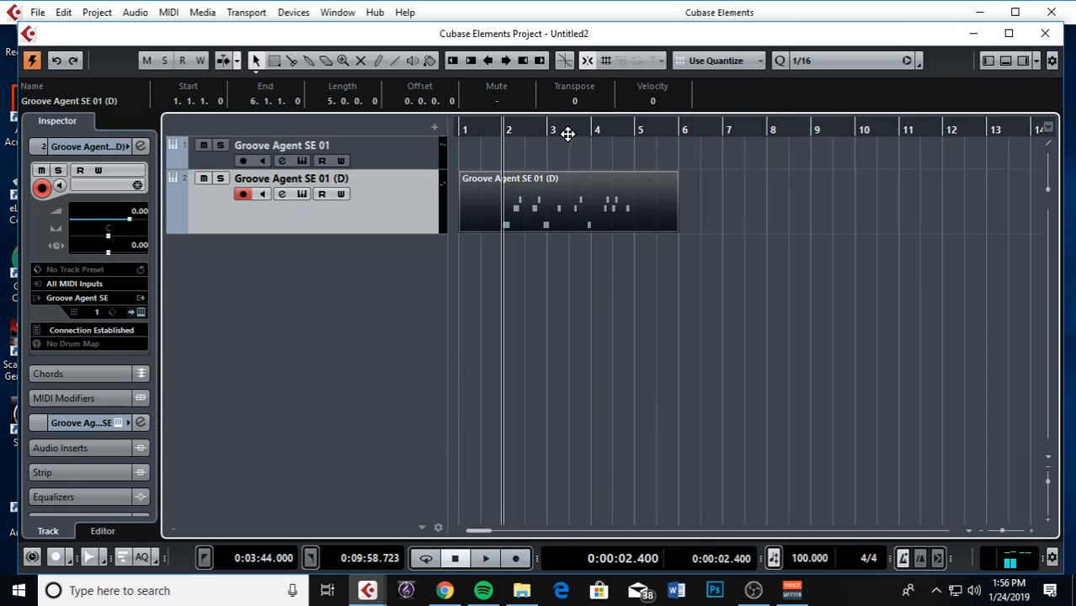
{"action": "left_click", "coordinate": [686, 133]}
{"action": "key", "text": "c"}
Record a second drum take from bar 6 to about bar 10 on the duplicate track
{"action": "key", "text": "KP_Multiply"}
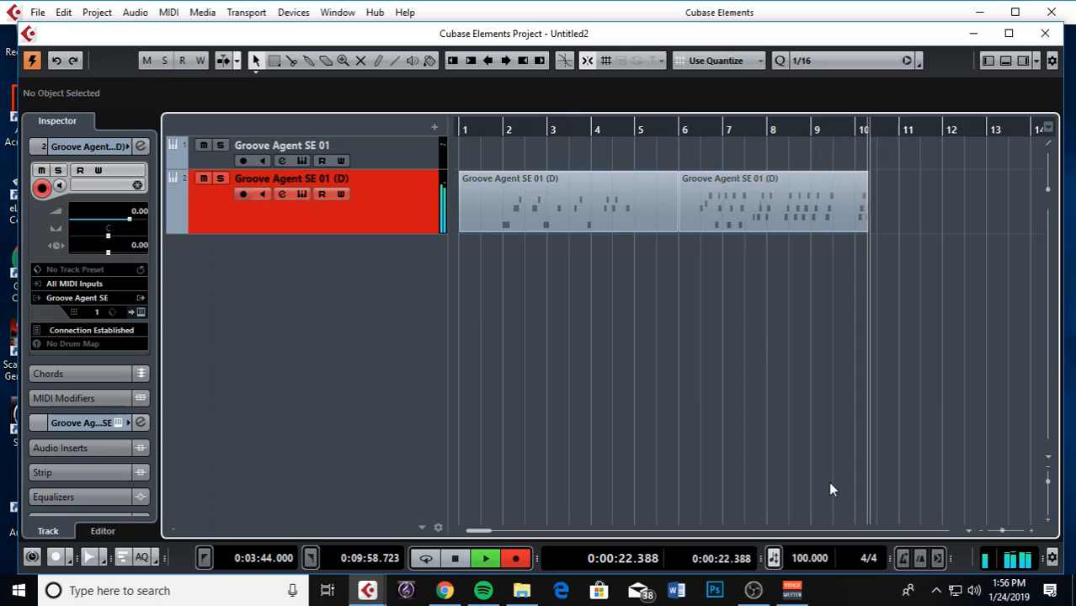
{"action": "key", "text": "space"}
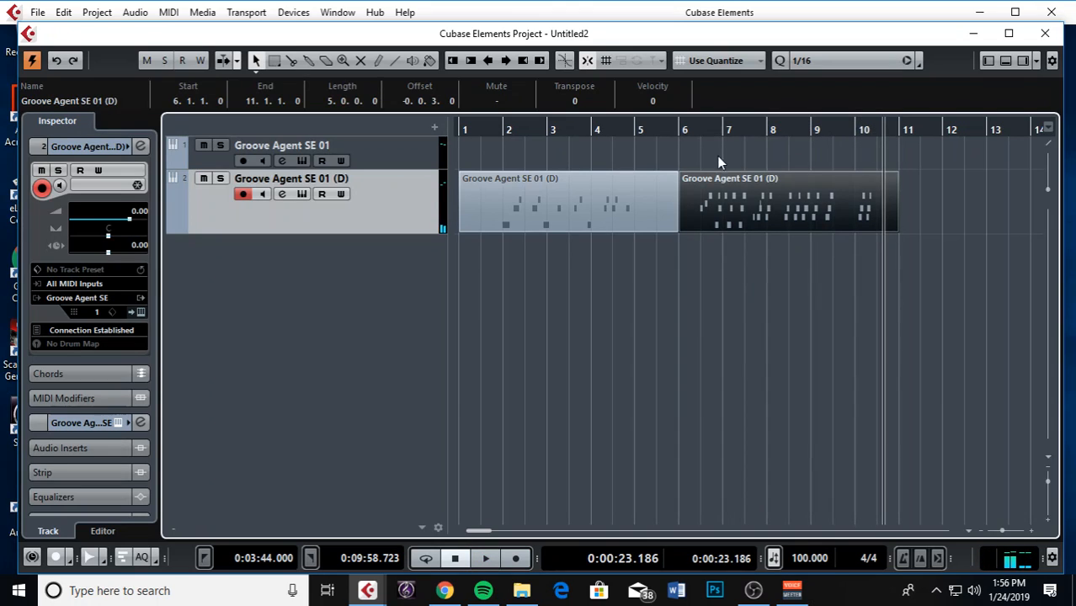
{"action": "left_click_drag", "start_coordinate": [705, 130], "coordinate": [696, 132]}
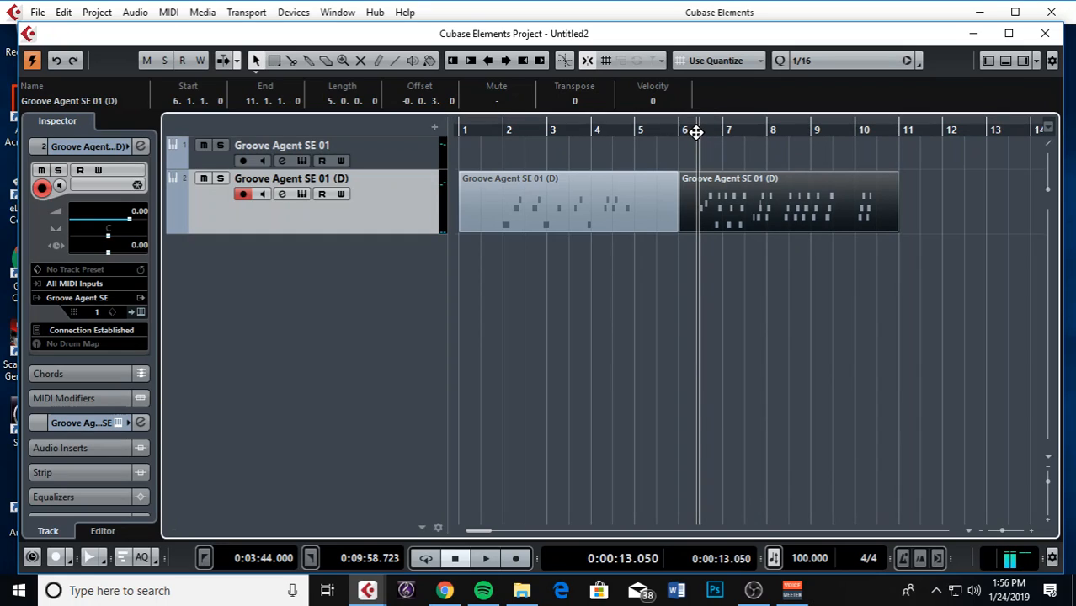
{"action": "left_click", "coordinate": [810, 61]}
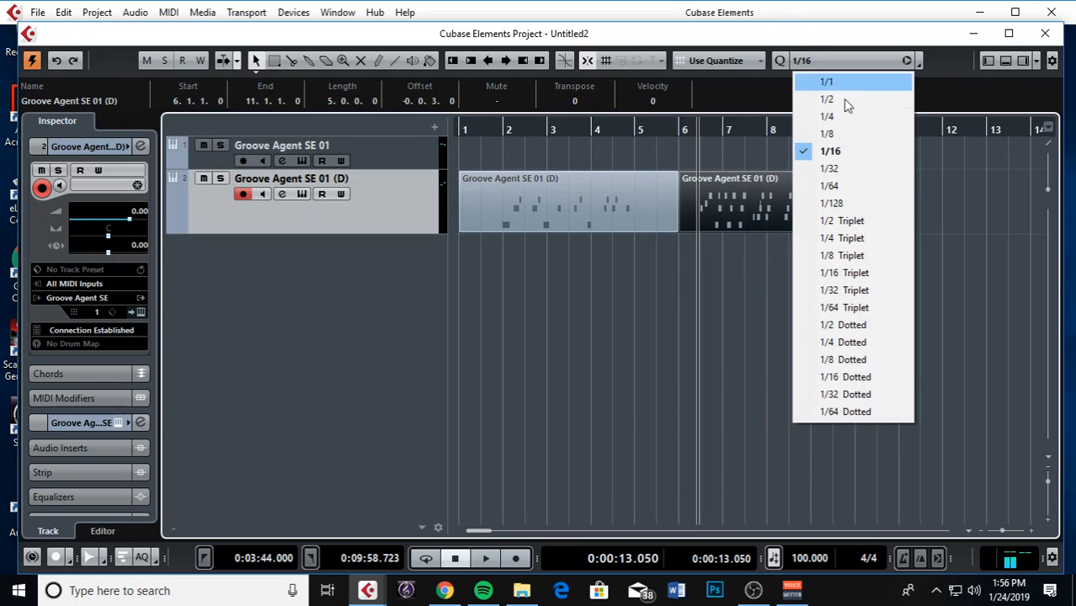
Quantize the second take to 1/8 and play it back
{"action": "left_click", "coordinate": [865, 138]}
{"action": "key", "text": "q"}
{"action": "key", "text": "space"}
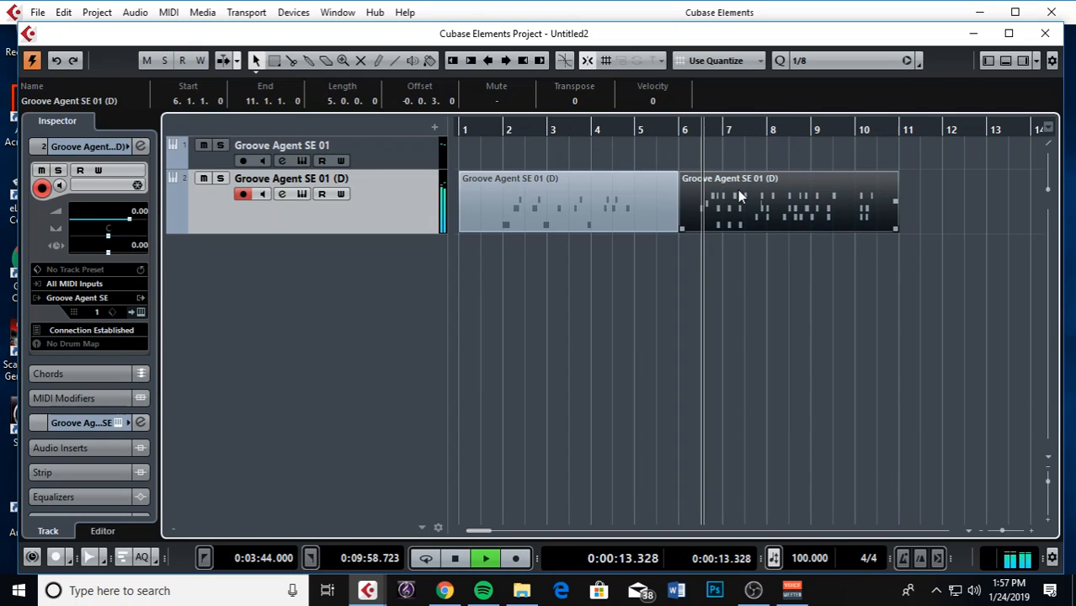
Open the bar-6 drum part in the Key Editor, stop playback, and reselect the duplicate track
{"action": "double_click", "coordinate": [737, 189]}
{"action": "key", "text": "h"}
{"action": "key", "text": "h"}
{"action": "key", "text": "h"}
{"action": "key", "text": "g"}
{"action": "key", "text": "g"}
{"action": "key", "text": "g"}
{"action": "key", "text": "g"}
{"action": "key", "text": "g"}
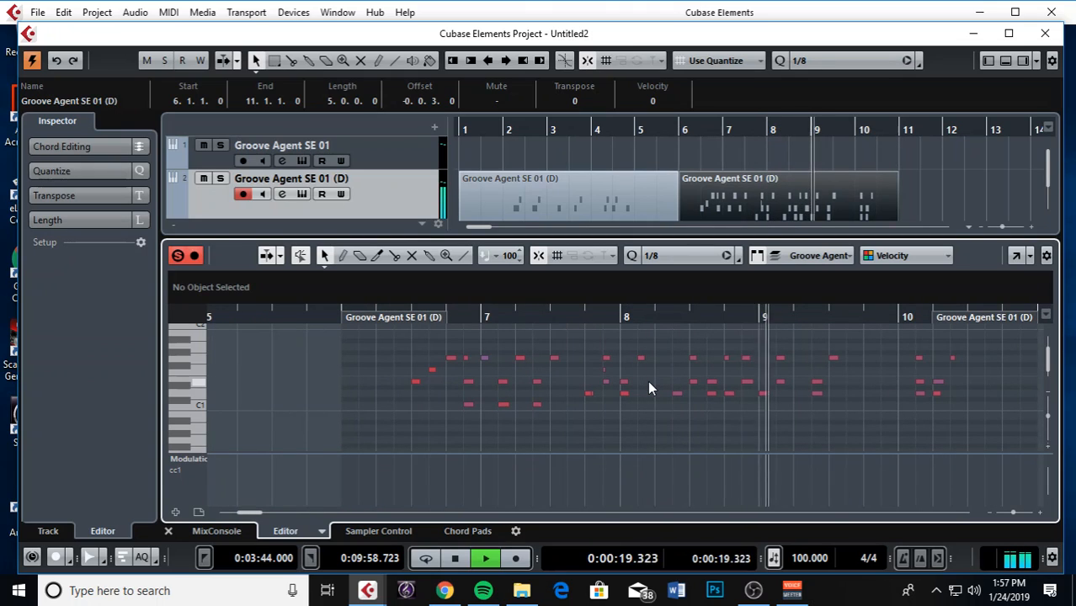
{"action": "key", "text": "g"}
{"action": "key", "text": "space"}
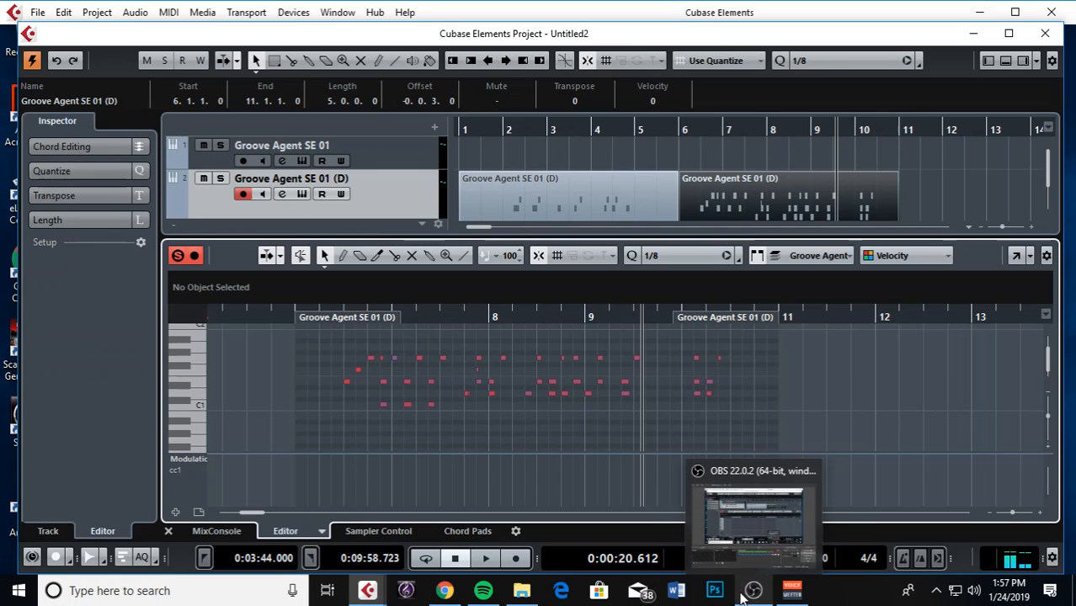
{"action": "left_click", "coordinate": [411, 153]}
{"action": "left_click", "coordinate": [394, 186]}
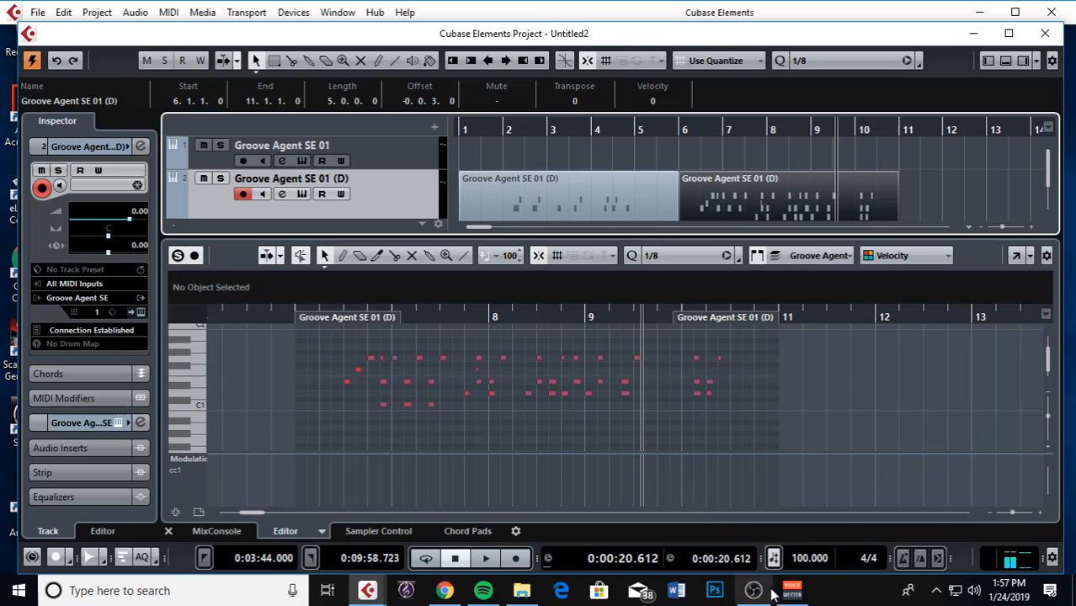